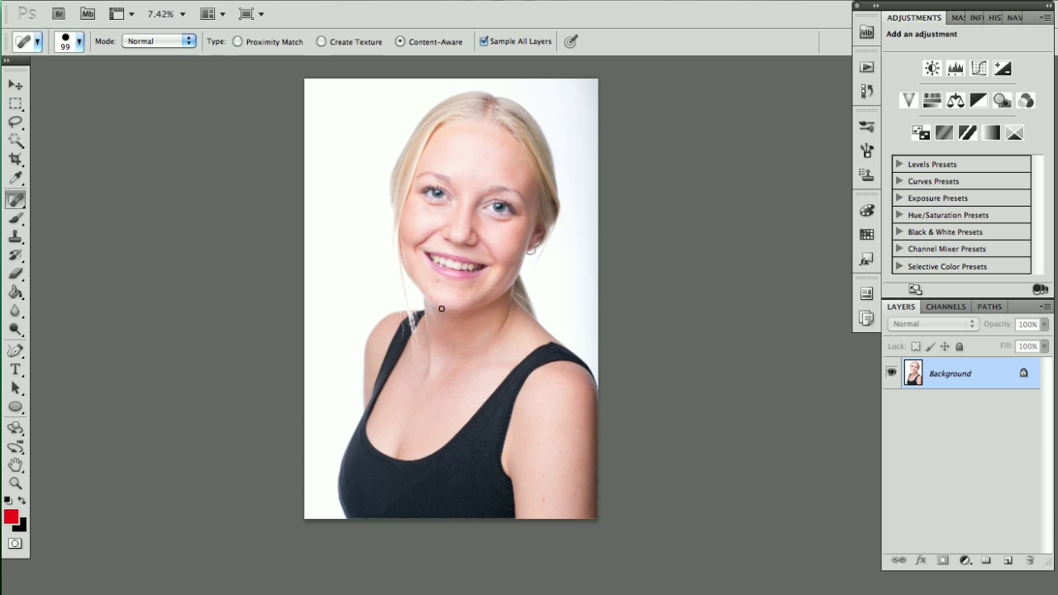
- Duplicate the portrait's Background layer
left_click_drag(422, 261, 521, 235, "super")
left_click_drag(539, 183, 448, 333)
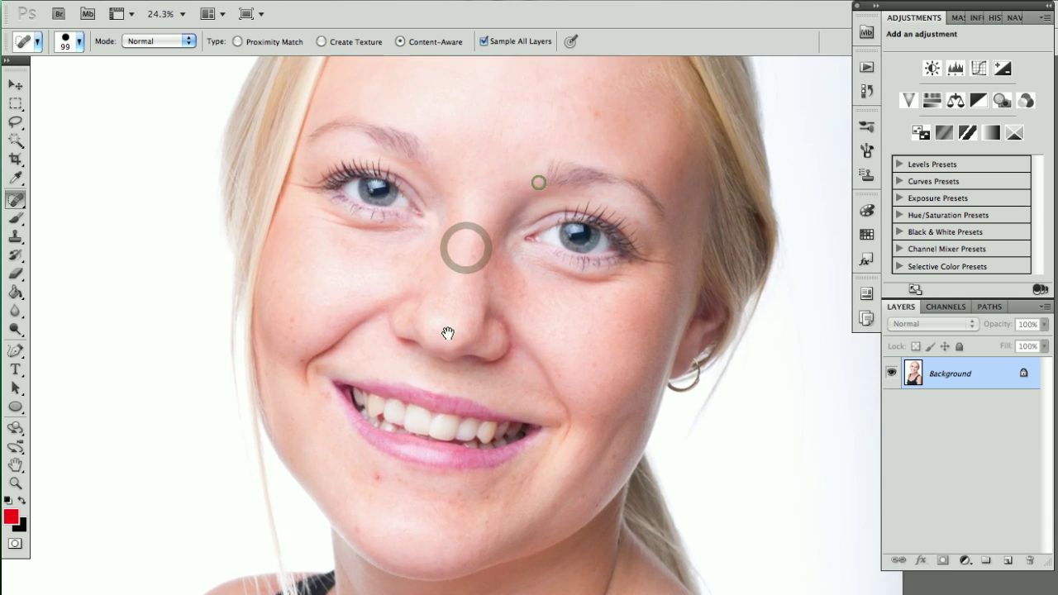
left_click_drag(500, 267, 425, 373, "super")
mouse_move(449, 158)
left_mouse_down()
mouse_move(449, 229)
mouse_move(538, 369)
mouse_move(511, 416)
mouse_move(540, 286)
mouse_move(522, 177)
left_mouse_up()
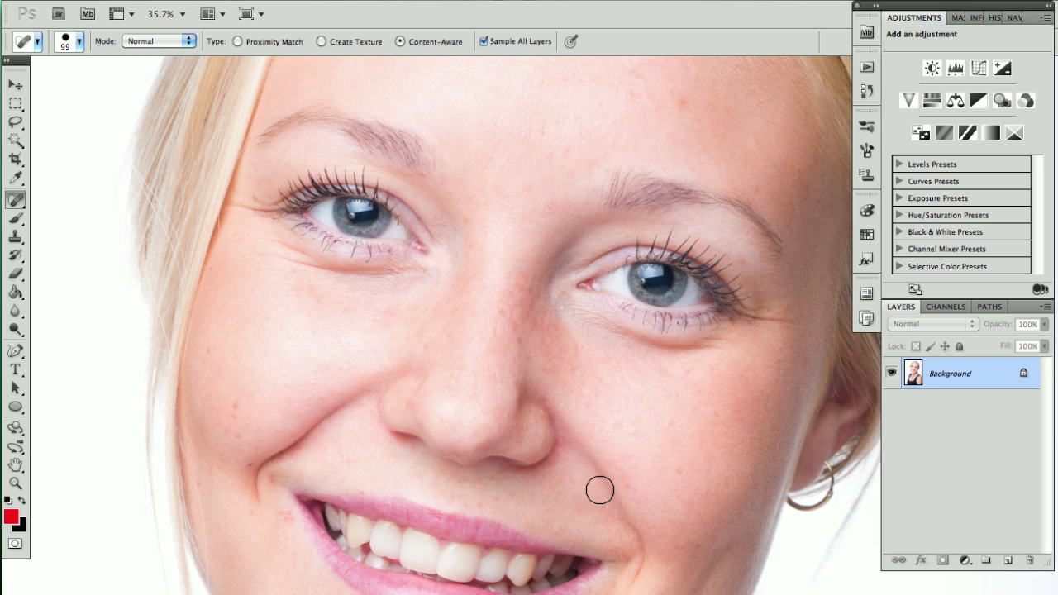
key("super+j")
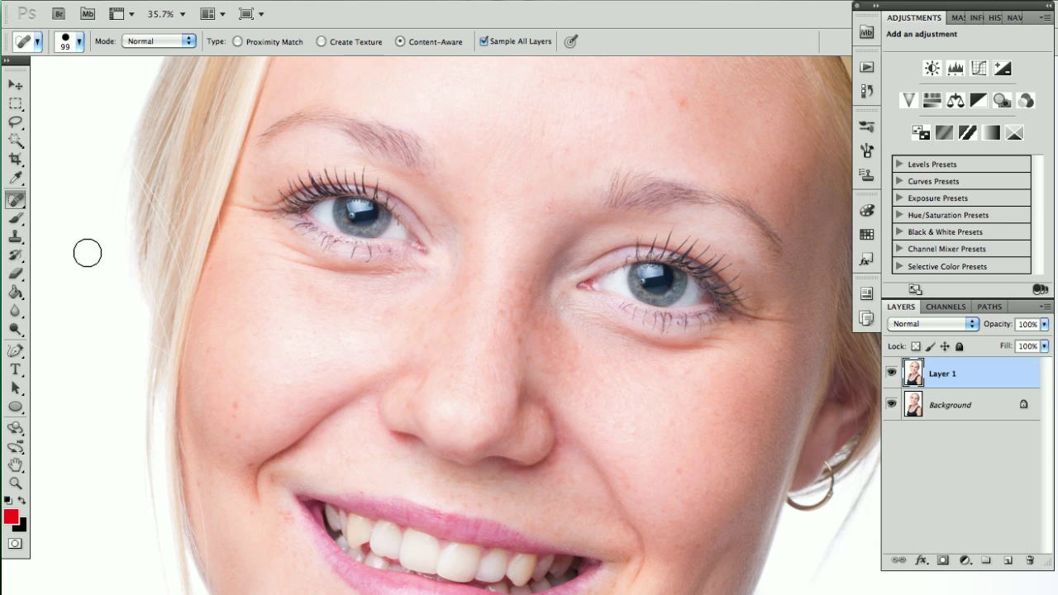
- Choose the Spot Healing Brush and heal the red spot on the chin below the left half of the lower lip
left_click(16, 201)
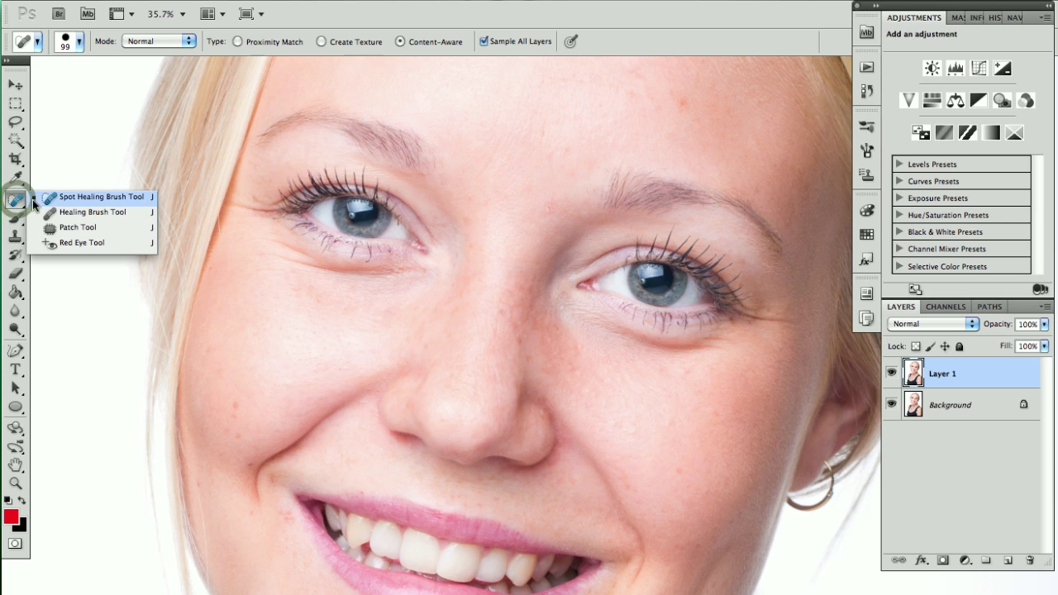
left_click(123, 202)
key("j")
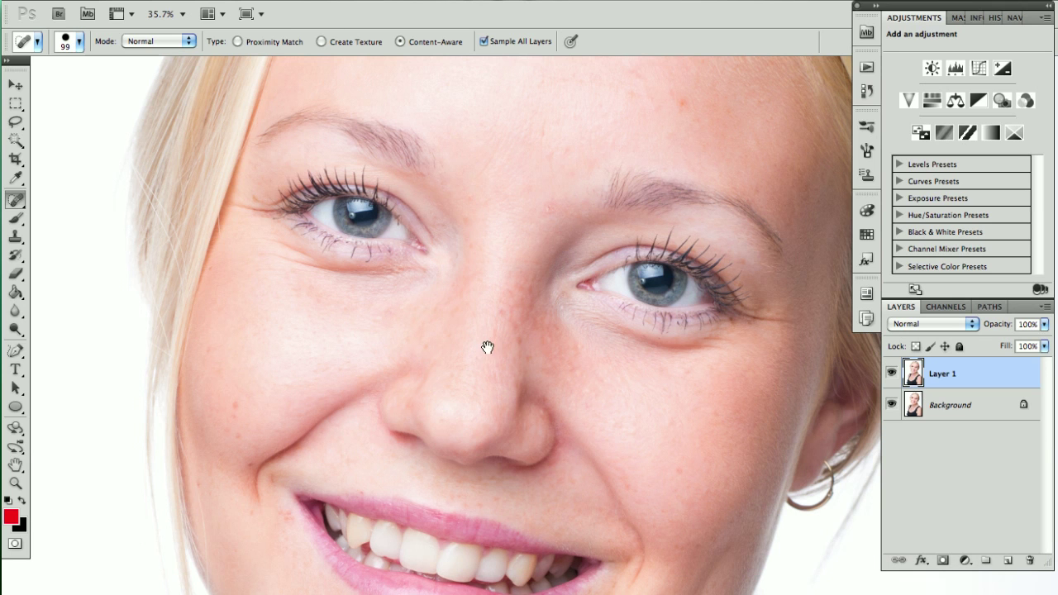
left_click_drag(476, 414, 491, 192)
left_click_drag(447, 435, 321, 439)
left_click_drag(427, 224, 510, 266)
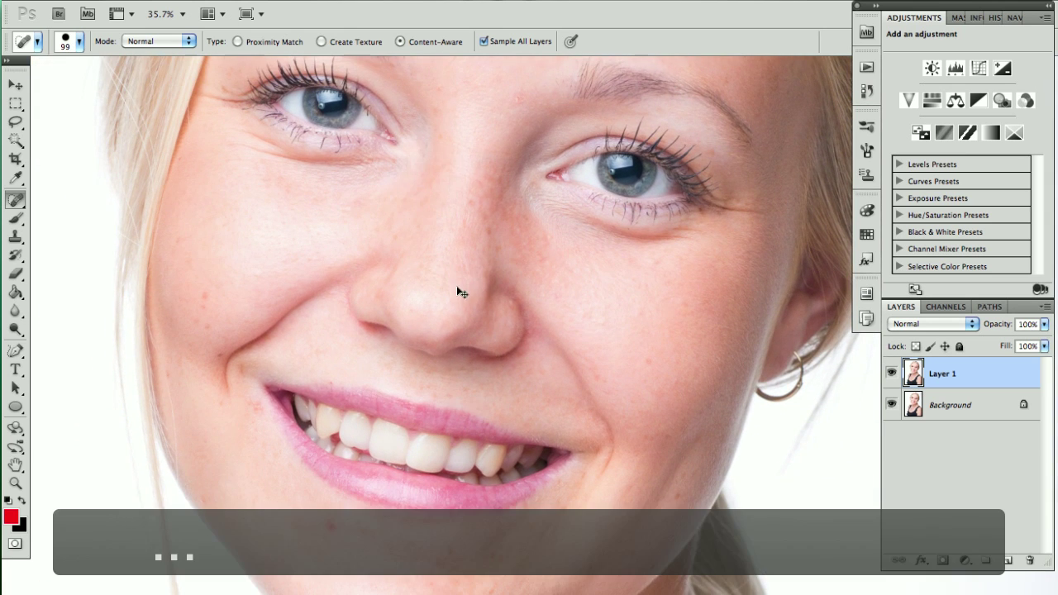
left_click_drag(322, 503, 322, 502)
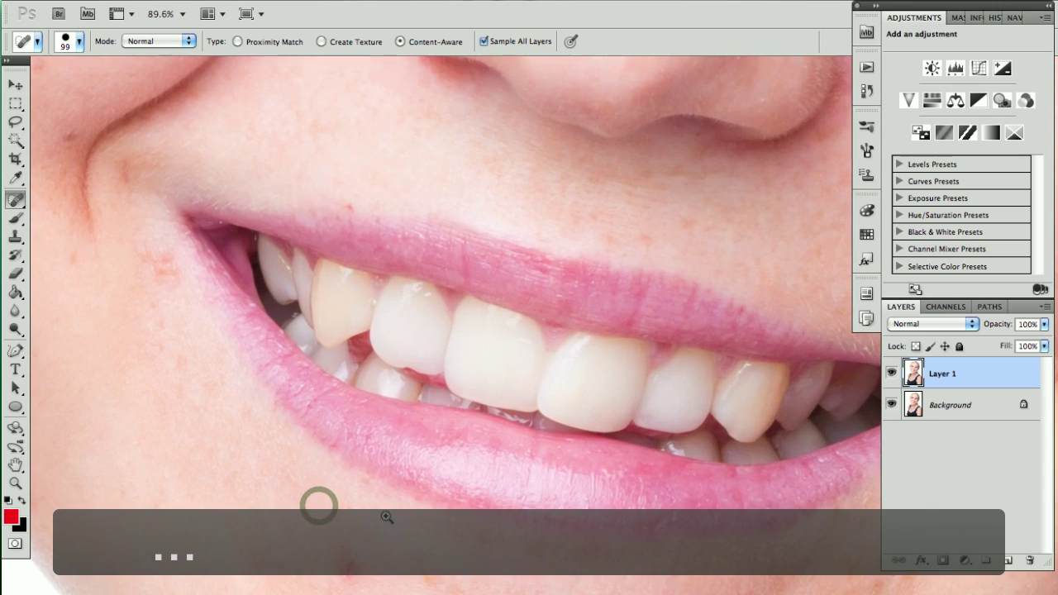
left_click_drag(418, 420, 438, 249)
mouse_move(357, 314)
left_mouse_down()
mouse_move(397, 312)
mouse_move(343, 310)
left_mouse_up()
left_click_drag(531, 274, 617, 248)
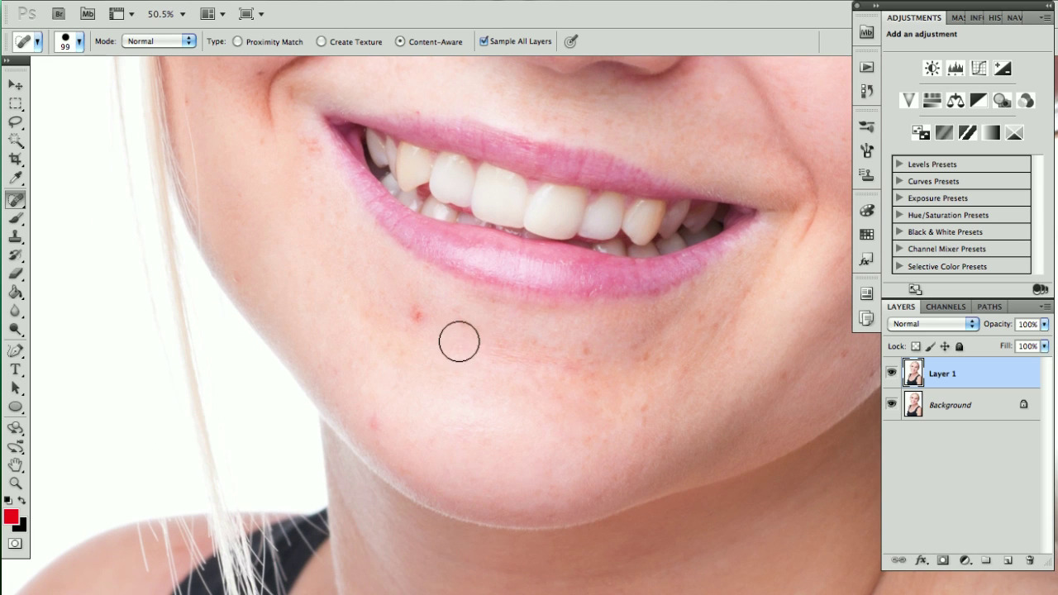
key("j")
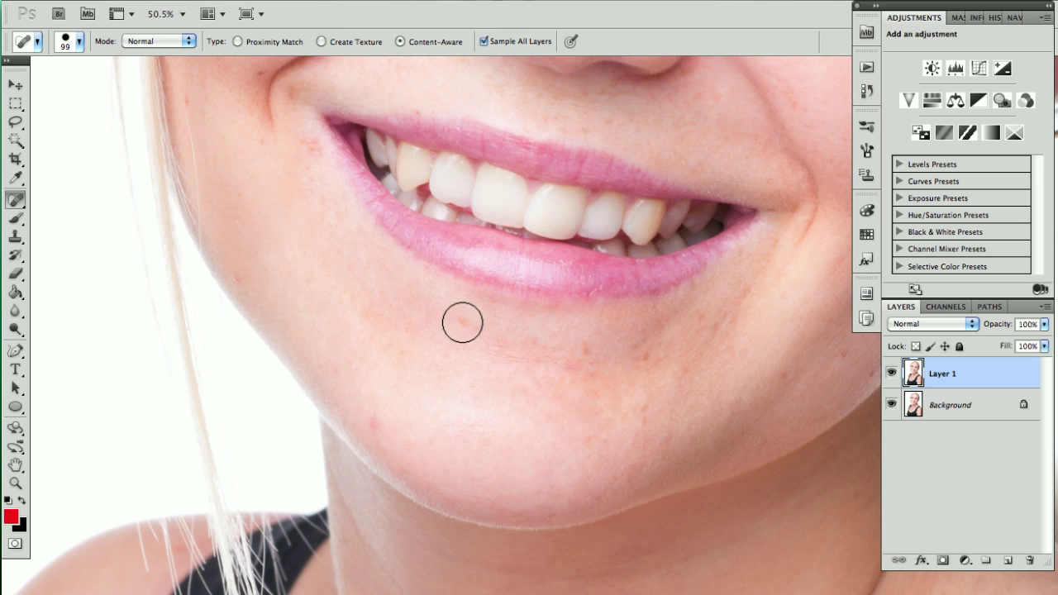
- Spot-heal the remaining red marks across the middle and lower edge of the chin
left_click(584, 353)
left_click(641, 408)
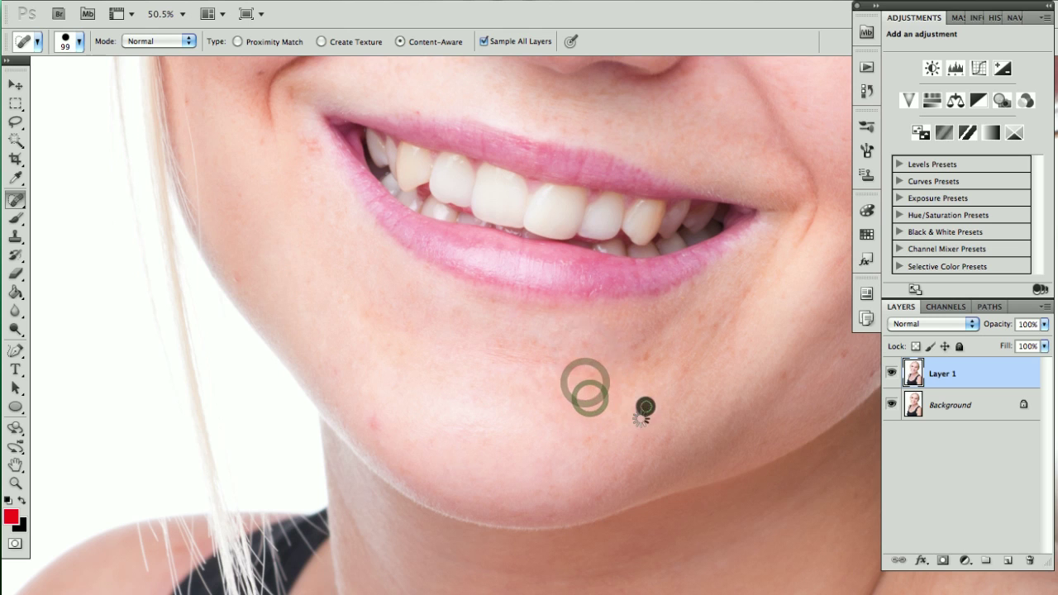
left_click(593, 438)
left_click(371, 424)
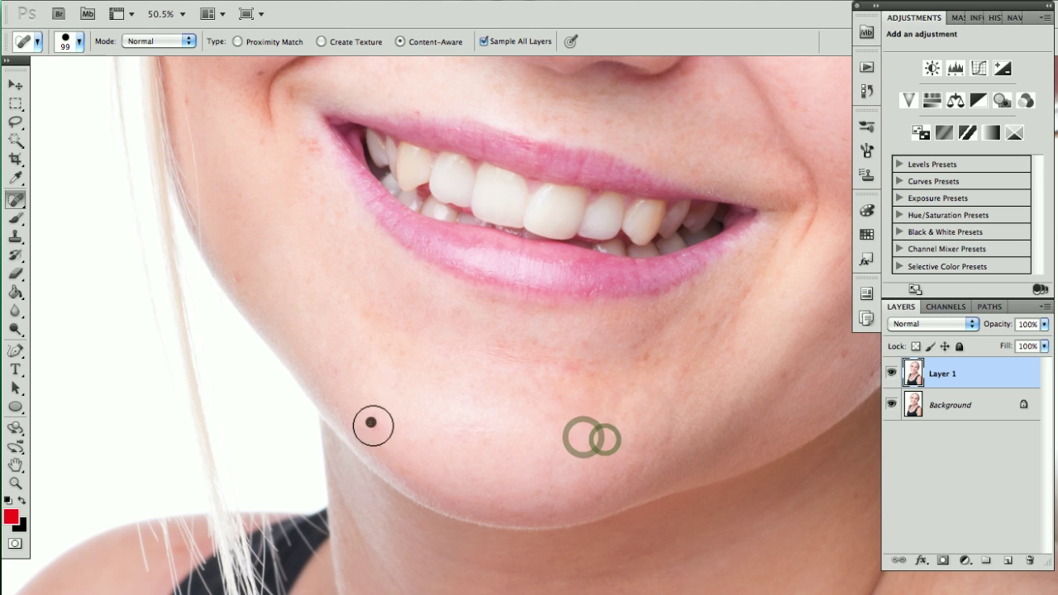
left_click(401, 467)
left_click(595, 497)
left_click(613, 487)
- Spot-heal the small blemishes between the middle of the chin and the mouth corner on the image's right side
left_click_drag(751, 355, 687, 378)
left_click(571, 382)
left_click(528, 395)
left_click(571, 364)
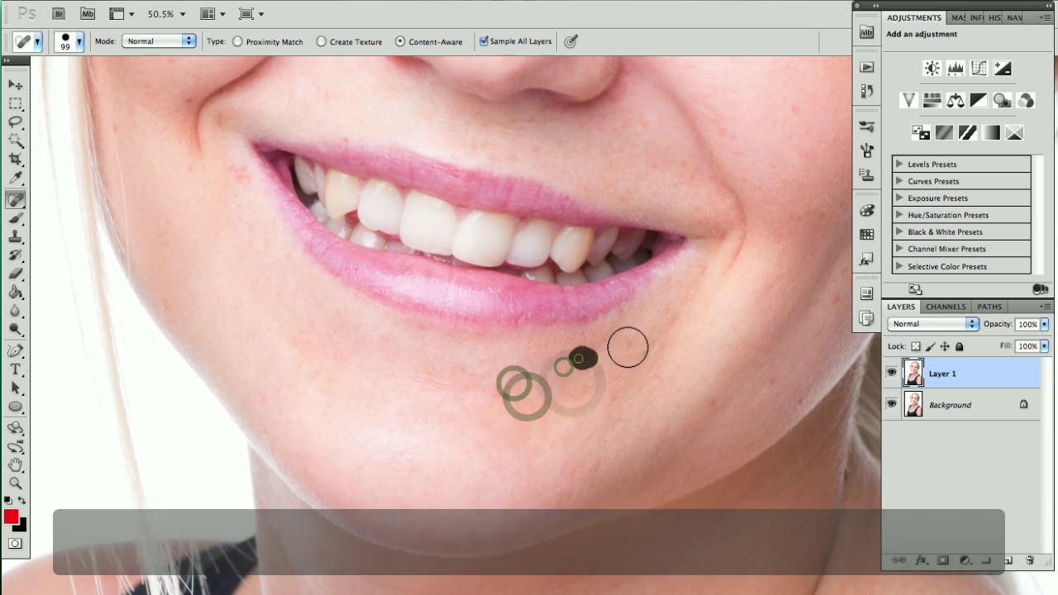
left_click(626, 343)
left_click(661, 326)
left_click(610, 392)
- Spot-heal the marks on the right jaw and lower cheek, and those along the lower lip's bottom edge
left_click(705, 396)
left_click(767, 382)
left_click(795, 400)
left_click(818, 333)
left_click(584, 386)
left_click(626, 342)
left_click(663, 327)
left_click(520, 314)
left_click(551, 314)
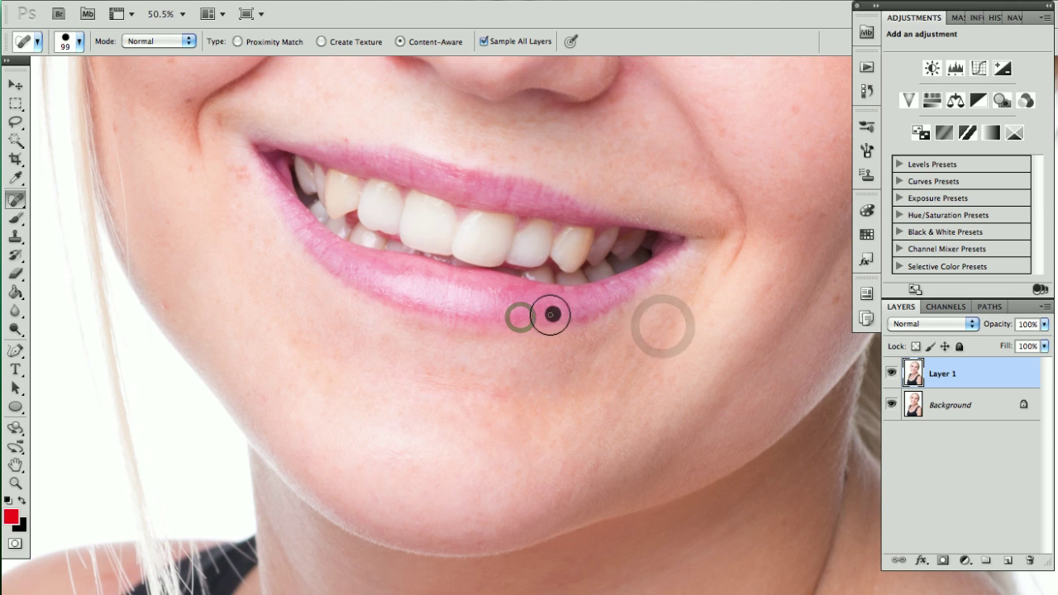
- Spot-heal the blemishes beside the left mouth corner and along the skin above the upper lip
left_click(237, 176)
left_click(342, 137)
left_click(541, 154)
left_click(509, 158)
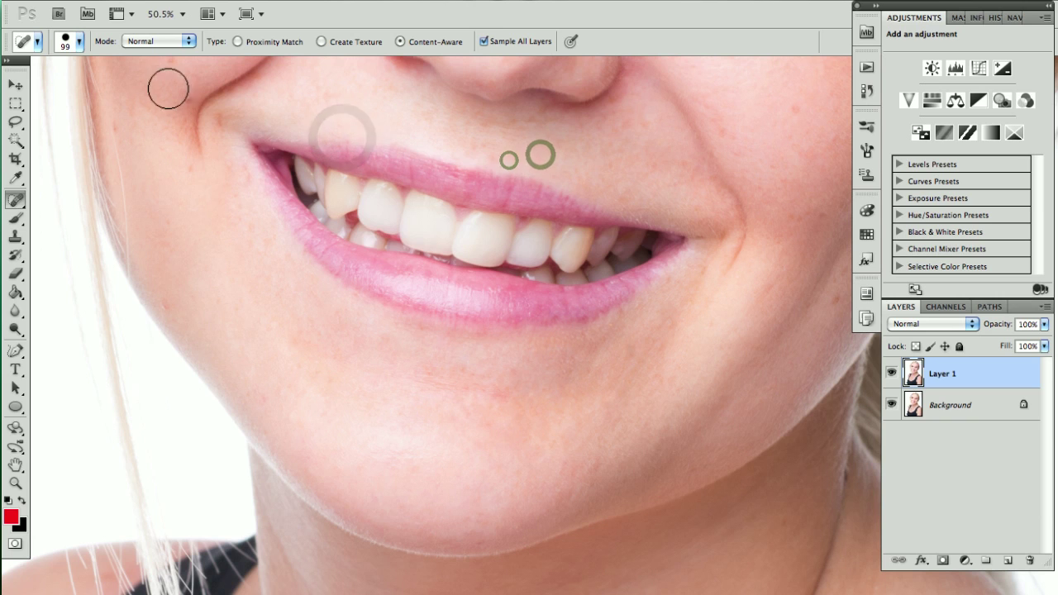
- Spot-heal the blemishes around the left smile line and down the outer left cheek
left_click(218, 119)
left_click(181, 95)
left_click(213, 115)
left_click(113, 133)
left_click(182, 162)
left_click_drag(111, 137, 128, 272)
- Spot-heal the small marks along the left jawline and across the bottom of the chin
left_click(230, 306)
left_click(254, 391)
left_click(293, 416)
left_click(297, 382)
left_click(310, 373)
left_click(356, 470)
left_click(345, 492)
left_click(399, 504)
left_click(482, 518)
left_click(569, 470)
left_click(601, 468)
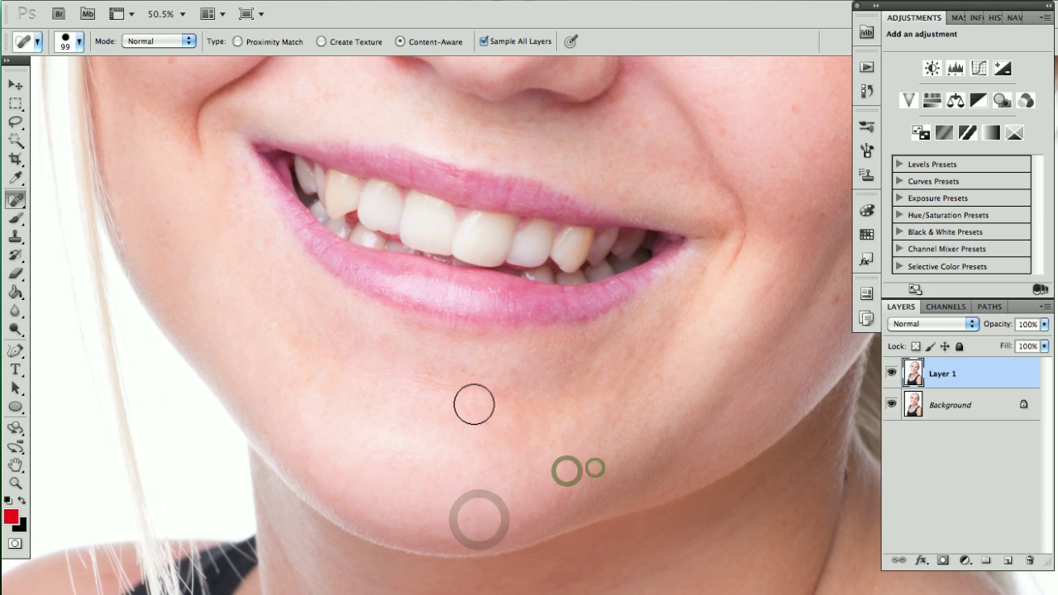
- Spot-heal the leftover marks in the middle of the chin and below the left mouth corner
left_click(427, 371)
left_click(476, 380)
left_click(421, 409)
left_click(310, 369)
left_click(317, 329)
left_click(295, 325)
mouse_move(422, 374)
left_mouse_down()
mouse_move(422, 324)
mouse_move(442, 307)
left_mouse_up()
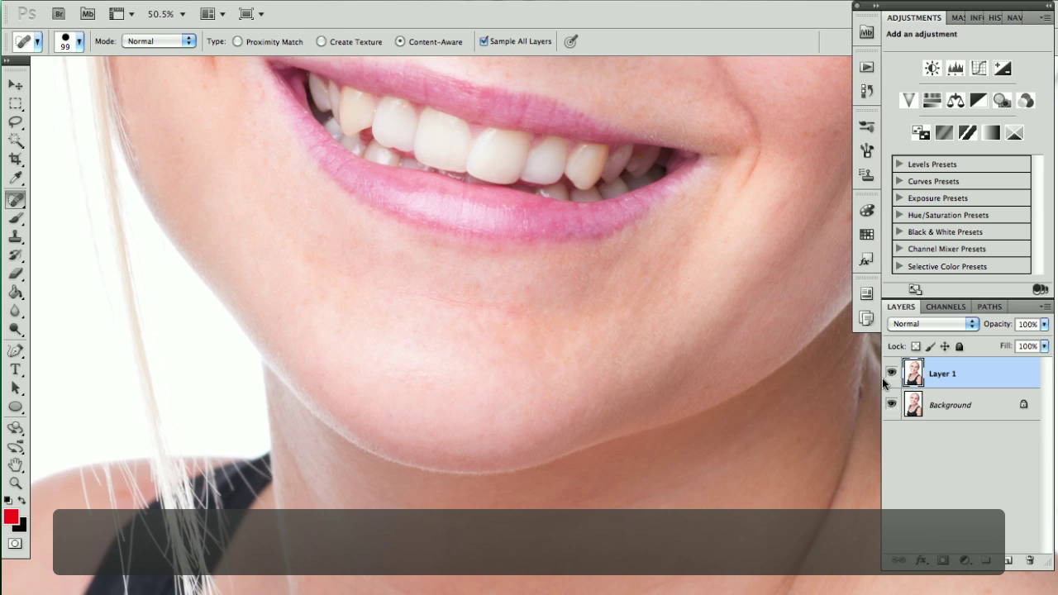
- Toggle the visibility of Layer 1 to compare the healed skin with the original
left_click(890, 374)
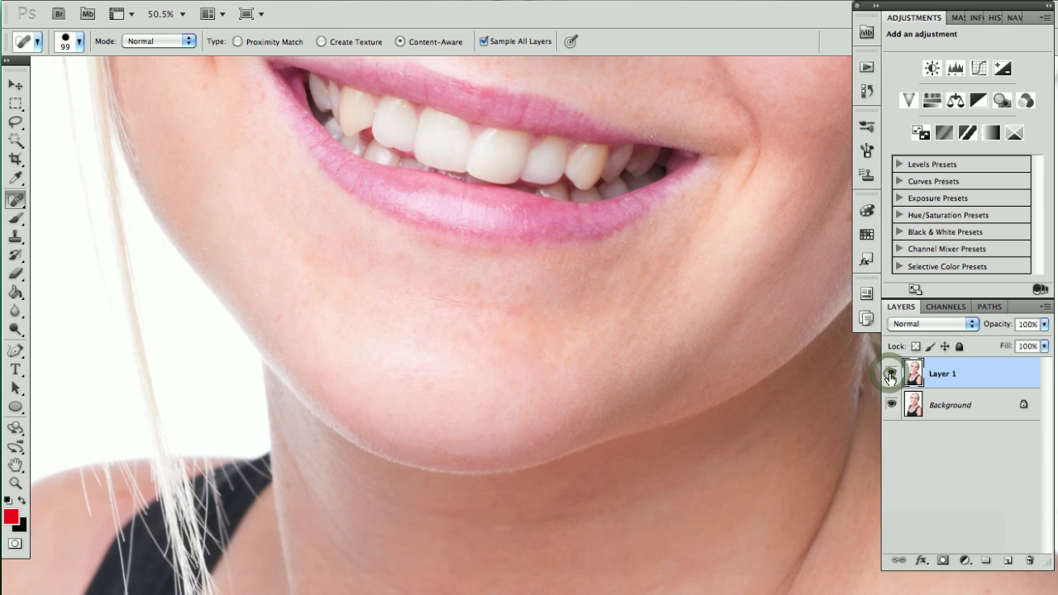
left_click(890, 374)
left_click(890, 374)
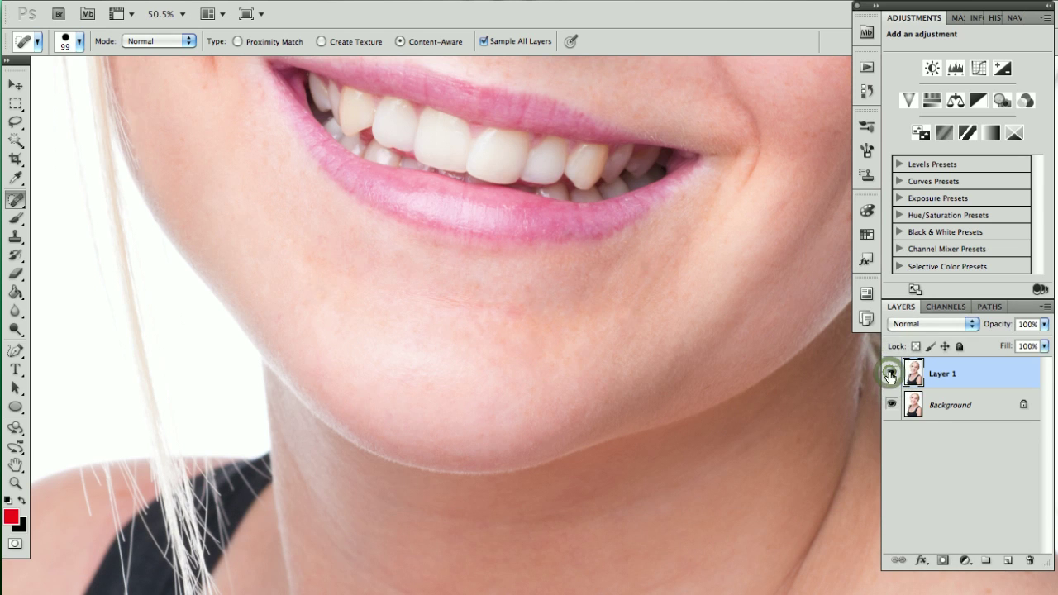
- Try spot-healing over the shadowed lower edge of the right nostril, and undo the attempts
left_click_drag(414, 334, 456, 345)
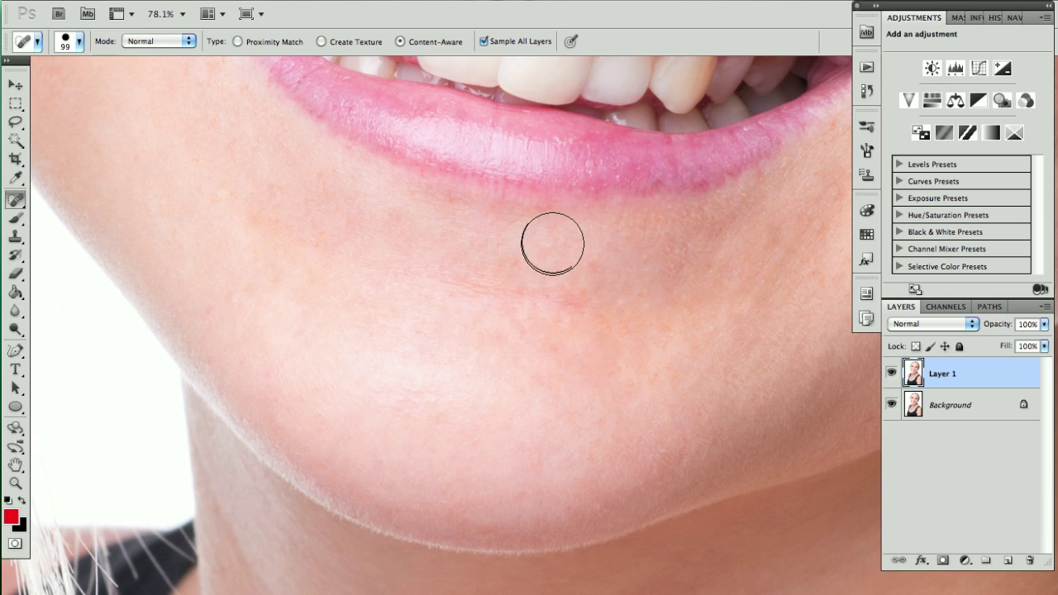
scroll(562, 219, "up", 2)
left_click_drag(574, 165, 524, 357)
left_click(548, 163)
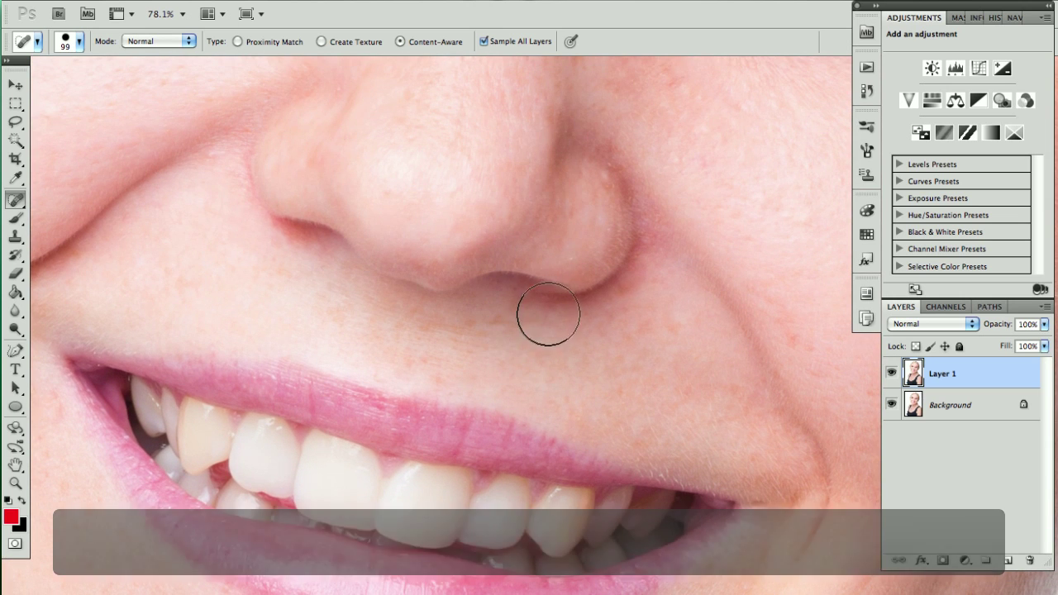
left_click(549, 285)
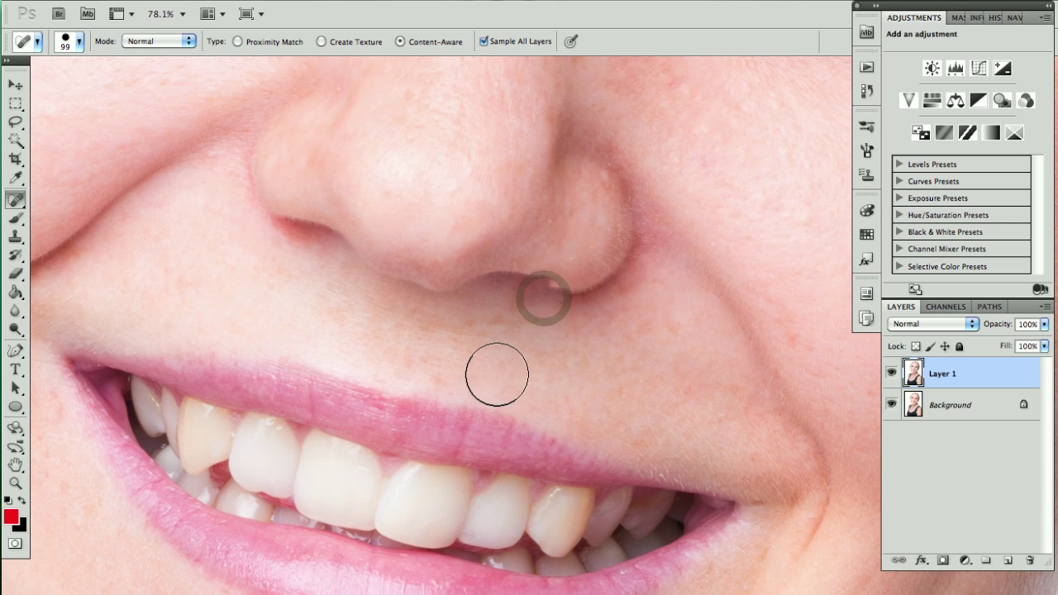
left_click(545, 286, "ctrl")
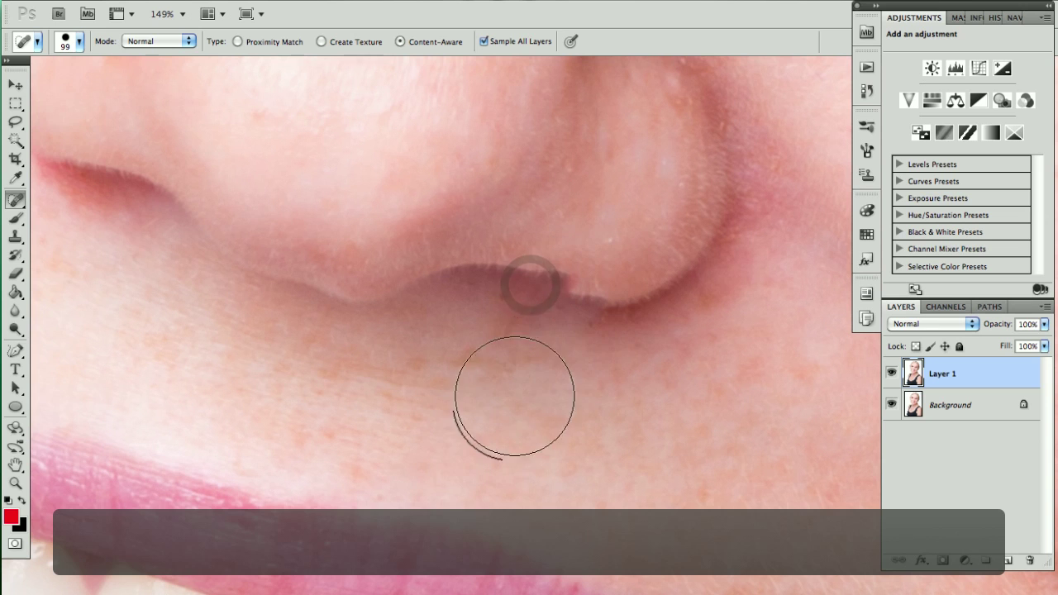
key("super+z")
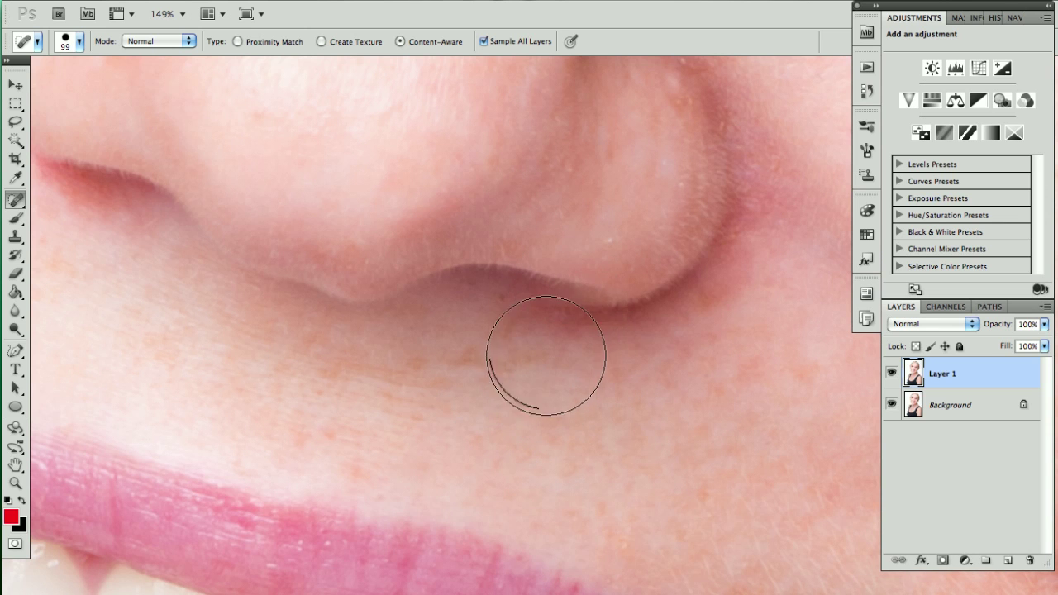
left_click(575, 290)
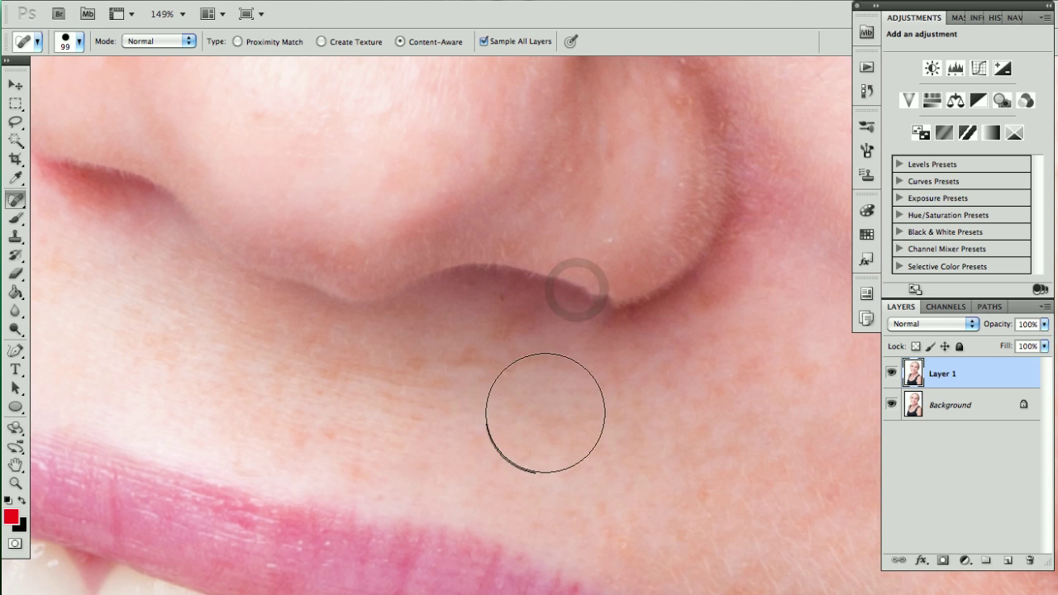
key("super+z")
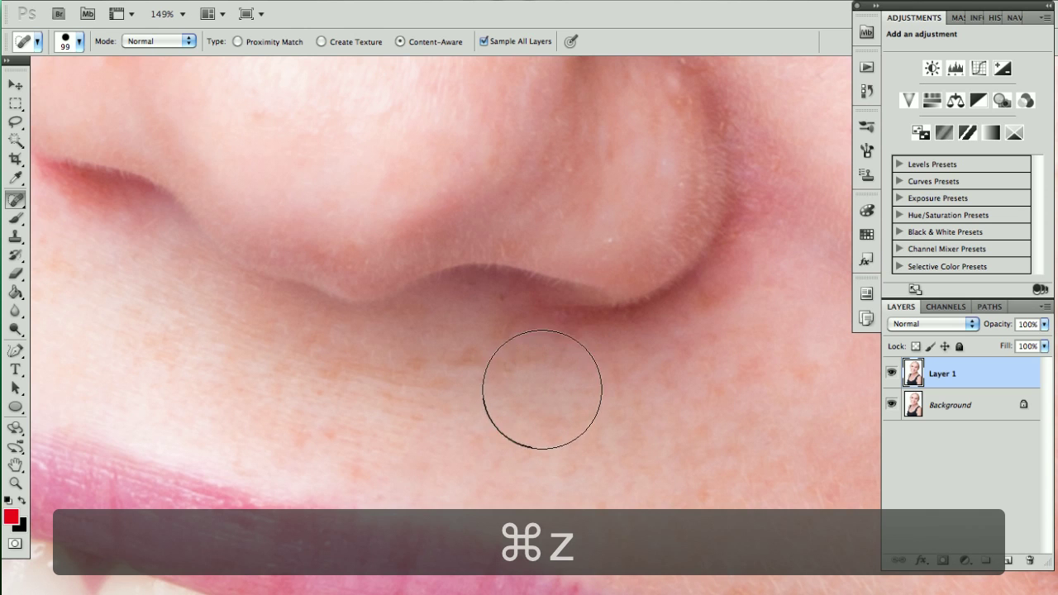
- Try healing two areas along the right nostril's lower contour, and undo both strokes
left_click(568, 310)
left_click_drag(678, 302, 671, 265)
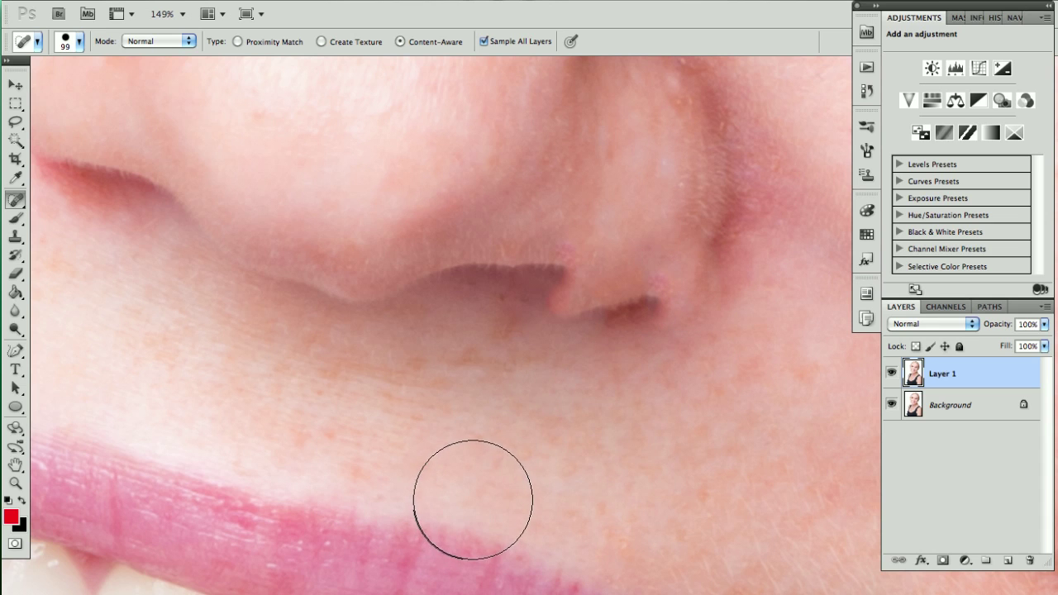
key("alt+super+z")
key("alt+super+z")
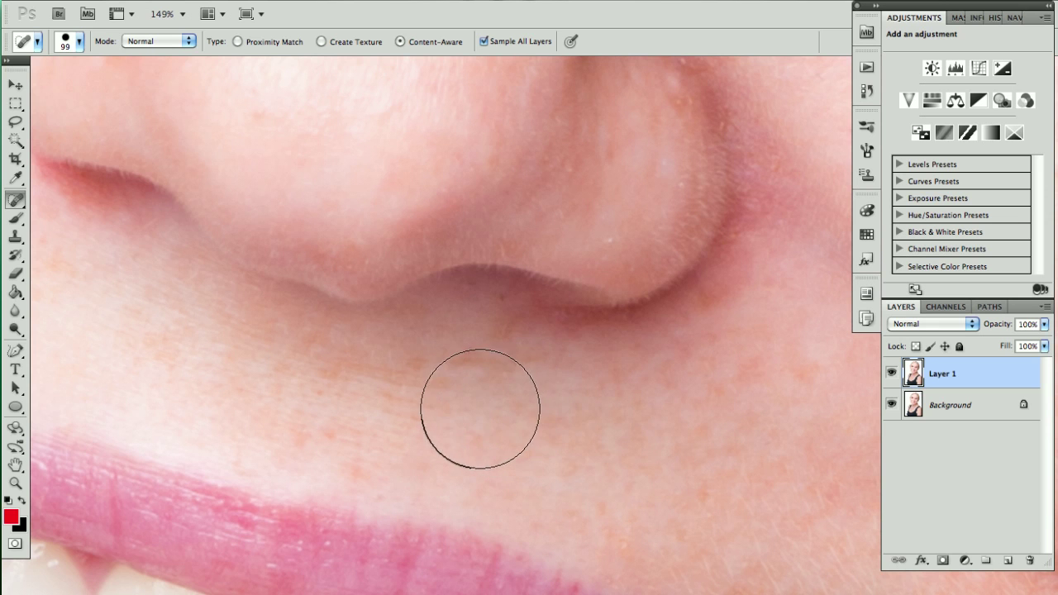
- Spot-heal the remaining blemishes on the skin just below the lower lip
left_click_drag(435, 280, 579, 378)
left_click_drag(533, 482, 505, 474)
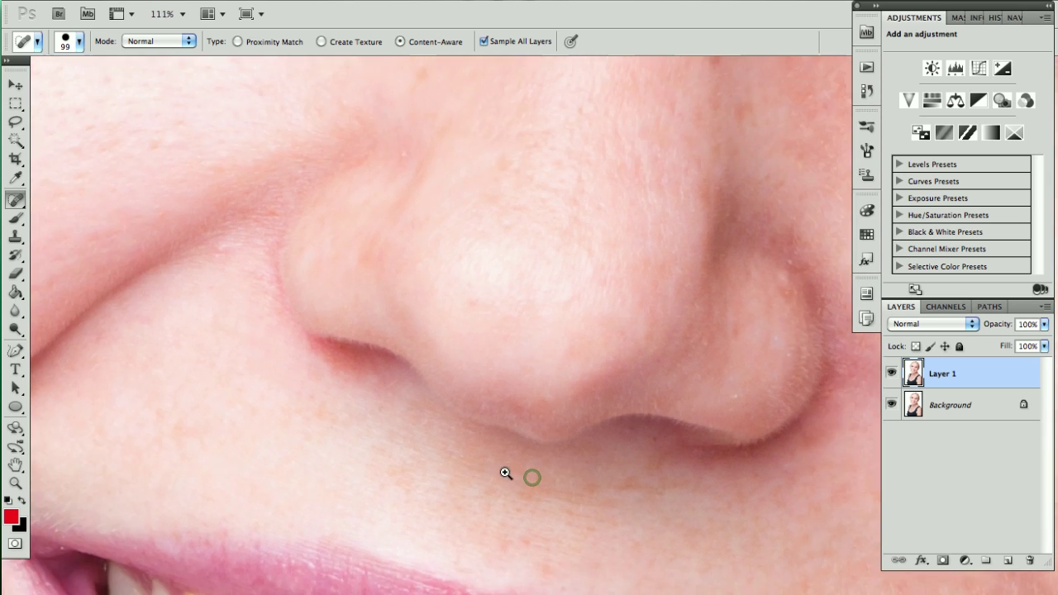
scroll(504, 297, "down", 10)
left_click(425, 339)
left_click(511, 424)
left_click(609, 425)
left_click(604, 488)
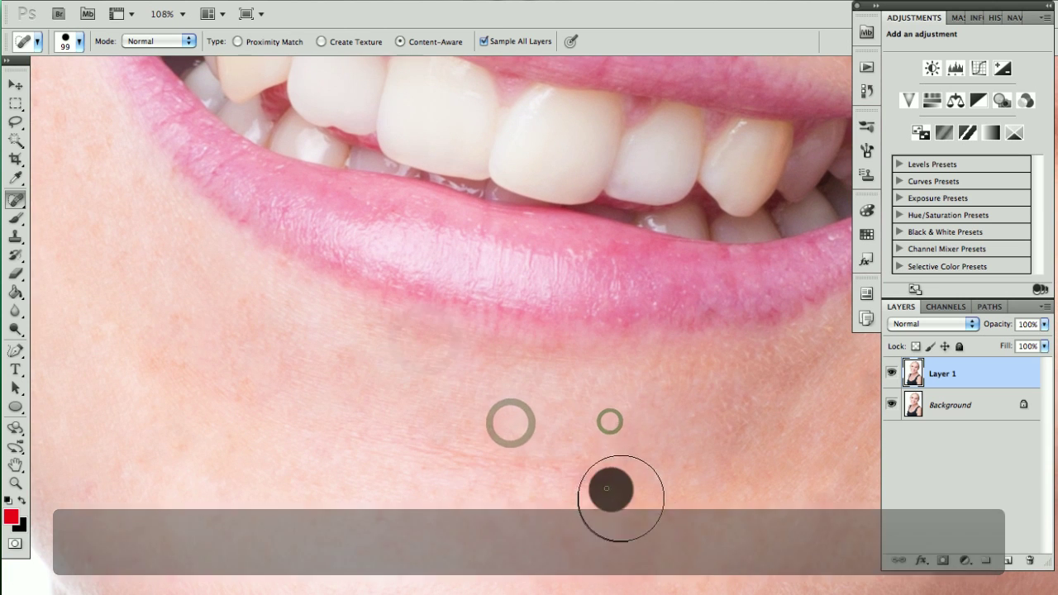
left_click(725, 431)
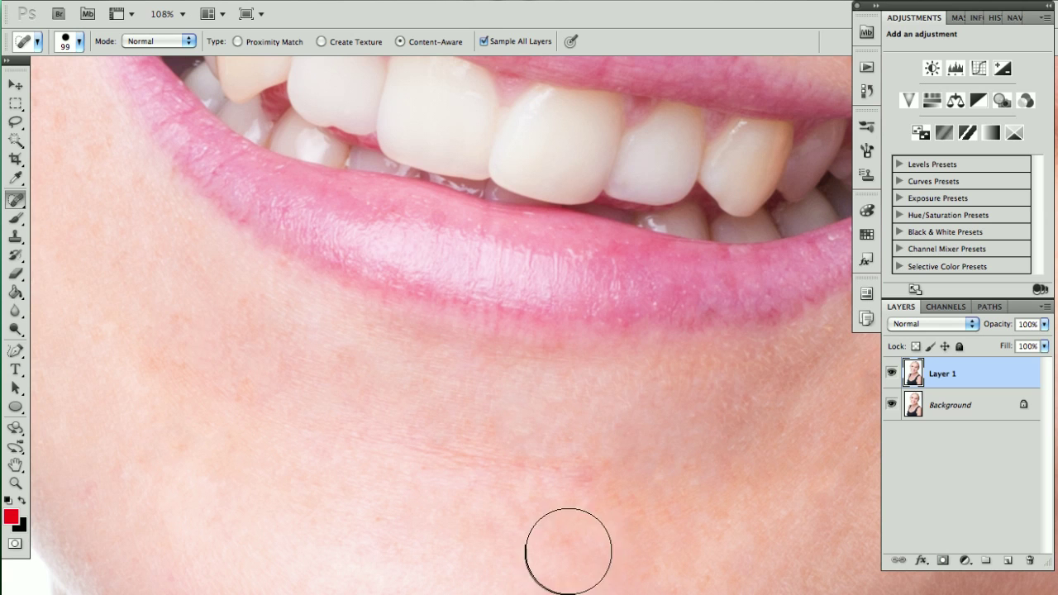
- Add a layer mask to Layer 1 and paint black on it over the chin with a 178 px brush
left_click(943, 562)
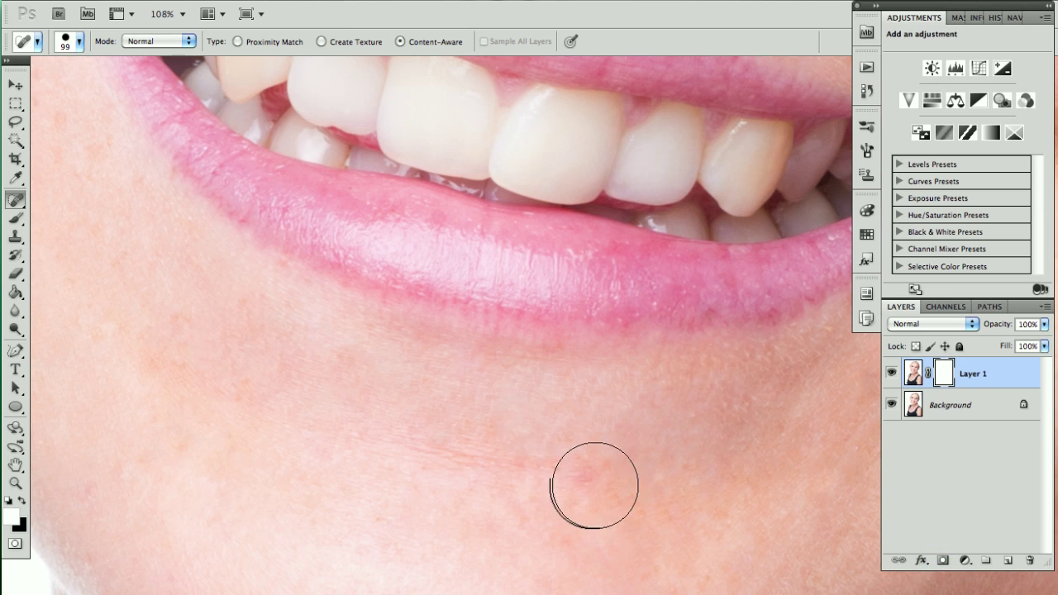
key("b")
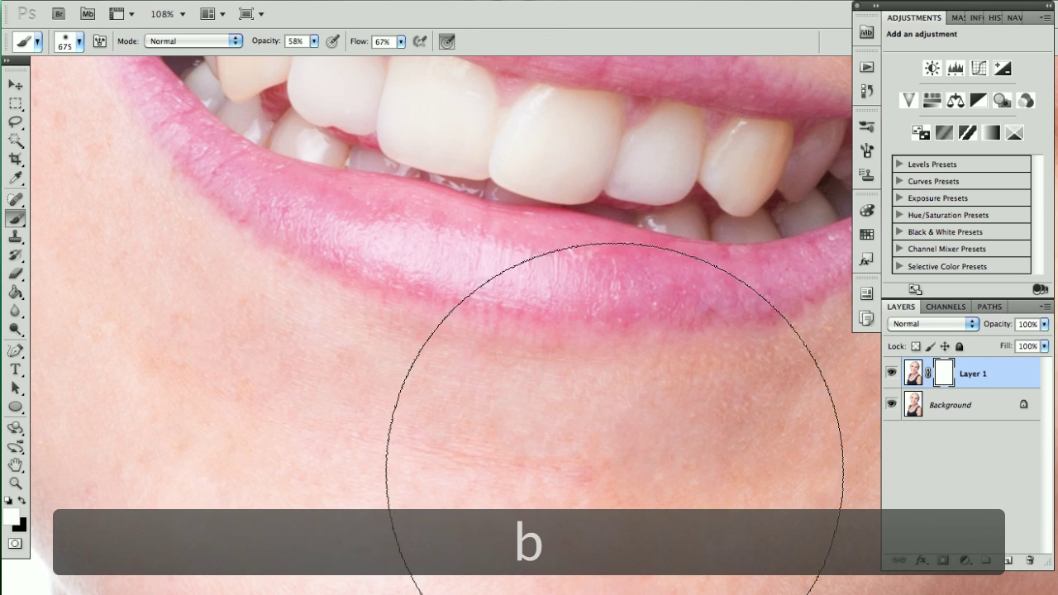
key("x")
mouse_move(618, 492)
left_mouse_down()
mouse_move(411, 497)
mouse_move(514, 510)
left_mouse_up()
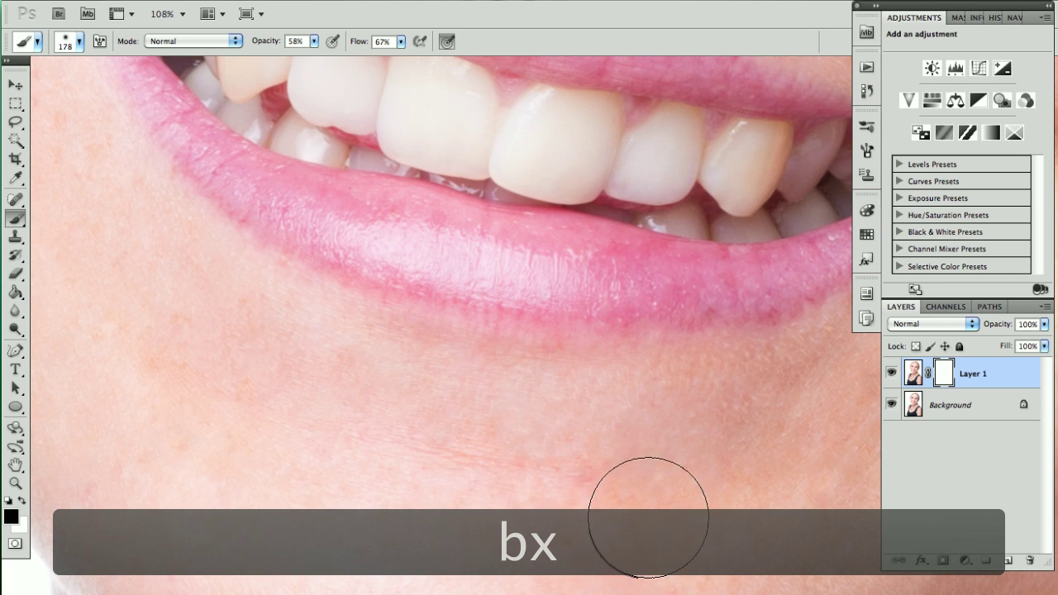
left_click(699, 423)
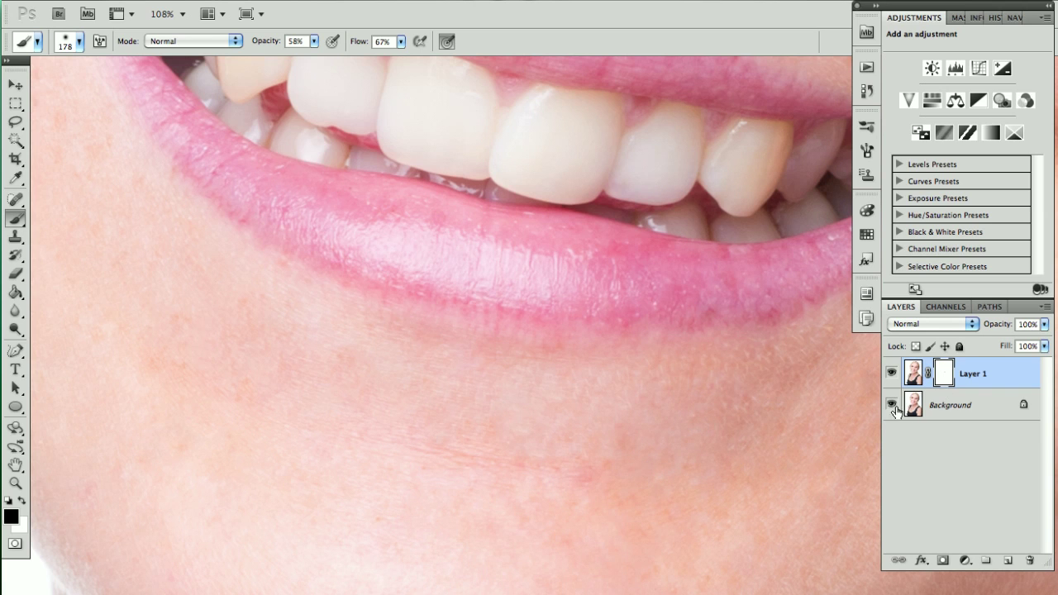
- Delete the layer mask from Layer 1
right_click(945, 376)
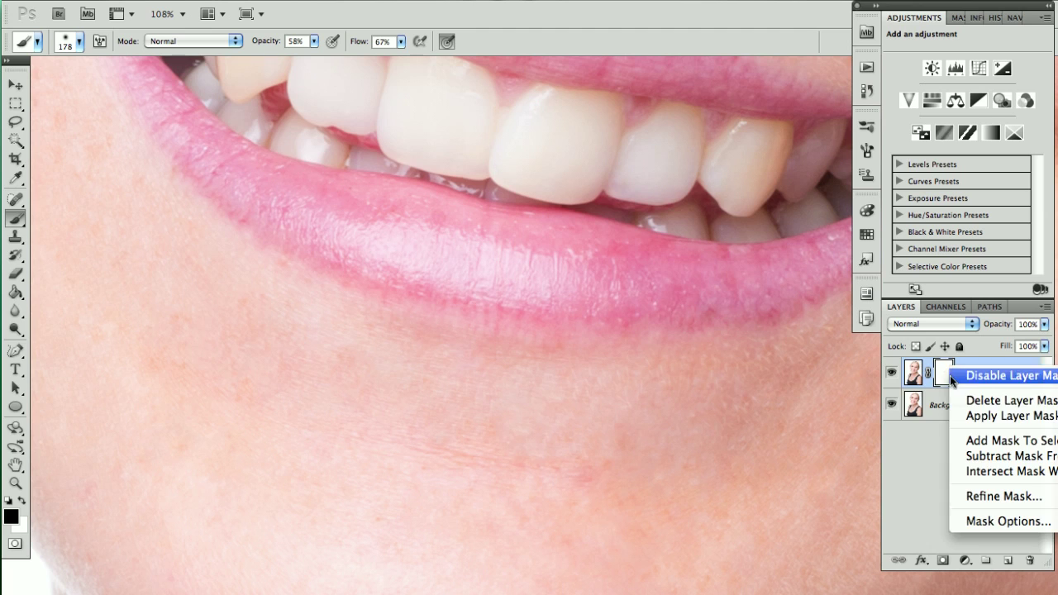
left_click(959, 402)
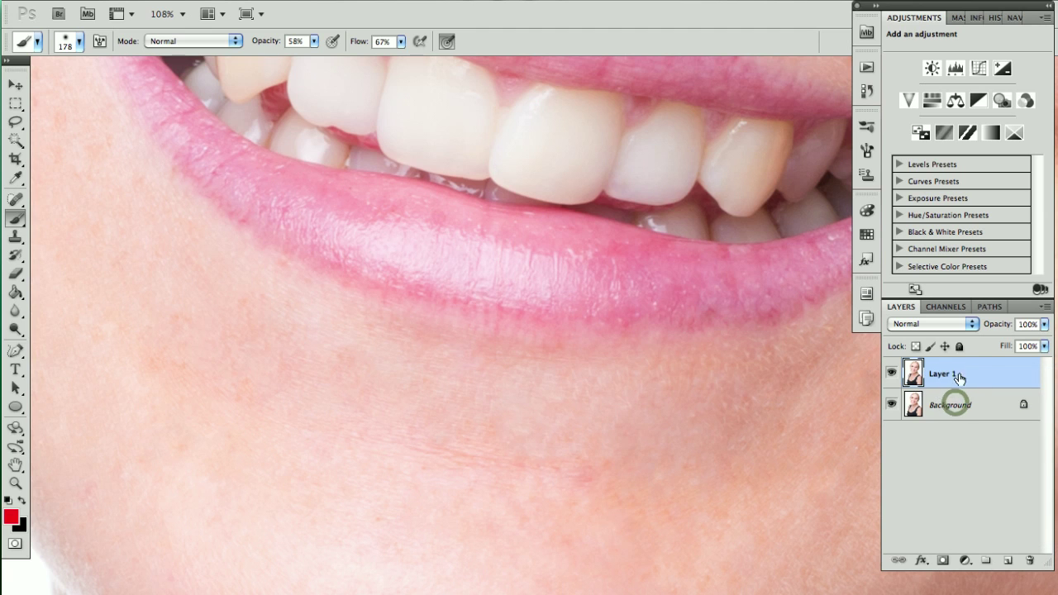
- Try lowering Layer 1's opacity, and return it to 100%
left_click(1043, 324)
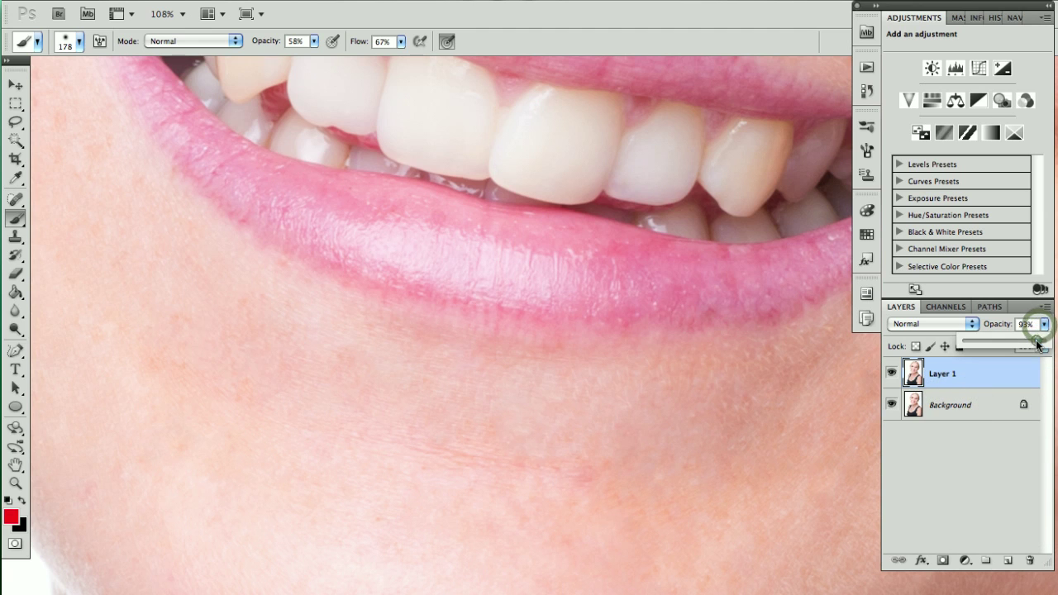
left_click_drag(1022, 344, 1031, 348)
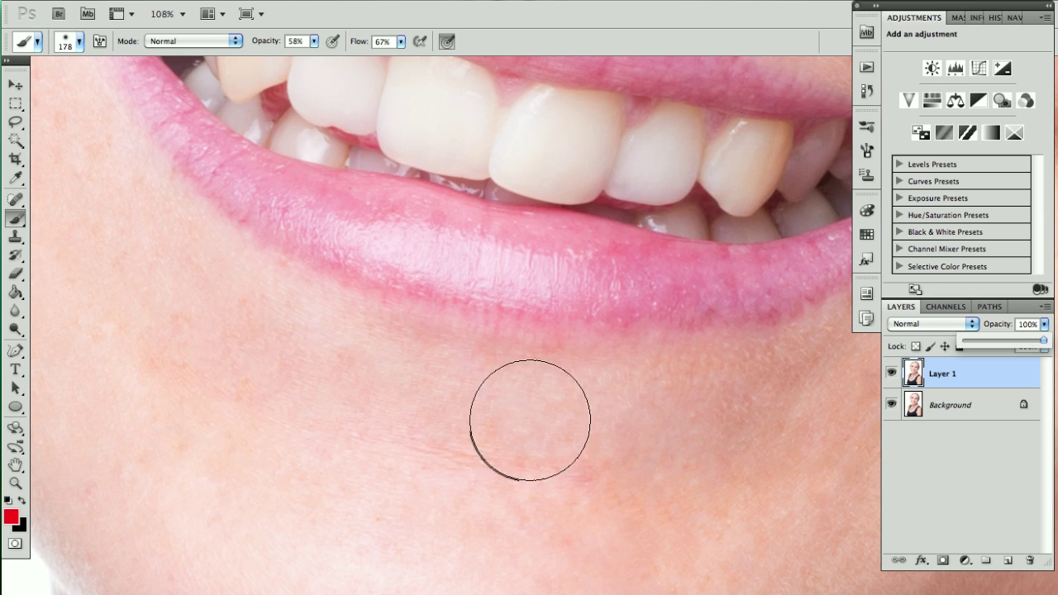
left_click(955, 377)
- Spot-heal the marks on the middle and right side of the chin using a 99 px Content-Aware Spot Healing Brush
key("j")
left_click(746, 401)
left_click(590, 472)
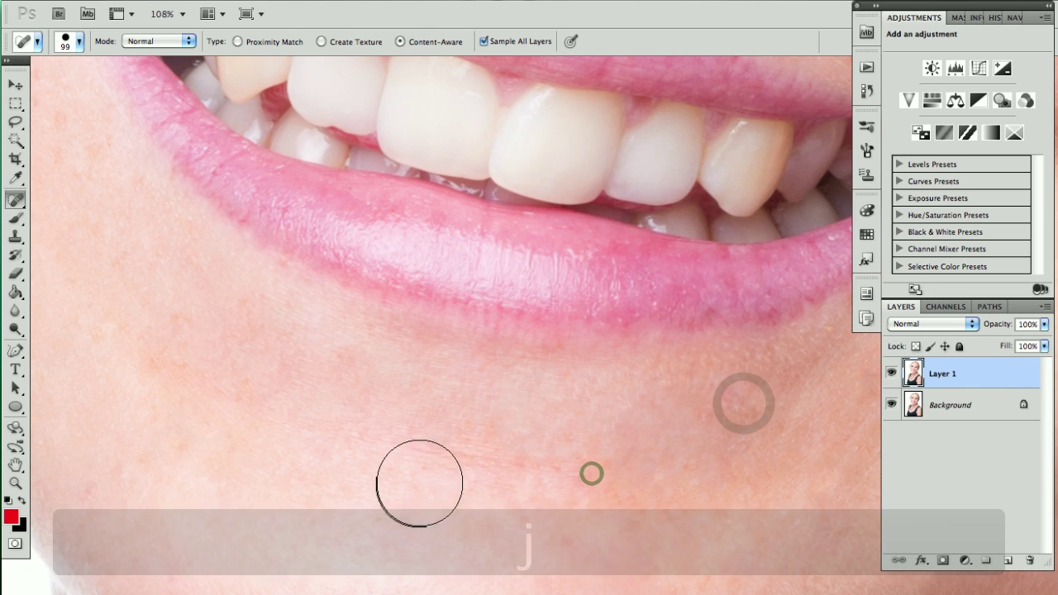
- Spot-heal the small blemishes on the left side of the chin, between the lower lip and the jawline
mouse_move(263, 354)
left_mouse_down()
mouse_move(407, 399)
mouse_move(433, 469)
left_mouse_up()
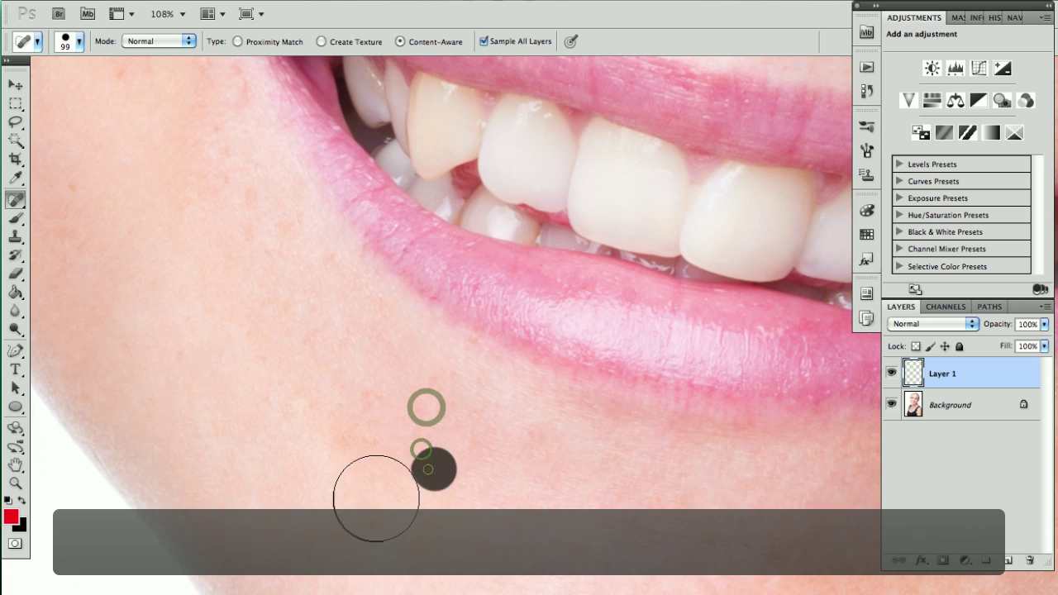
left_click(379, 503)
left_click(319, 543)
left_click(271, 564)
left_click(361, 398)
left_click(311, 407)
left_click(435, 394)
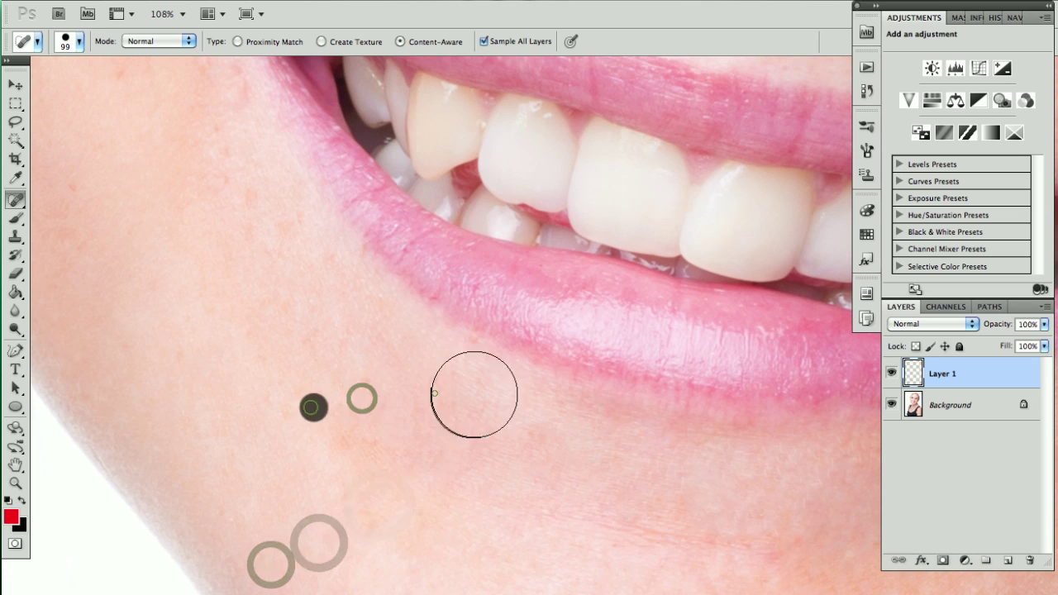
- Inspect the mouth, eyes and nose up close, and compare the face with Layer 1 hidden and shown
mouse_move(646, 438)
left_mouse_down()
mouse_move(589, 441)
mouse_move(610, 435)
mouse_move(507, 385)
mouse_move(486, 319)
mouse_move(458, 300)
mouse_move(447, 313)
left_mouse_up()
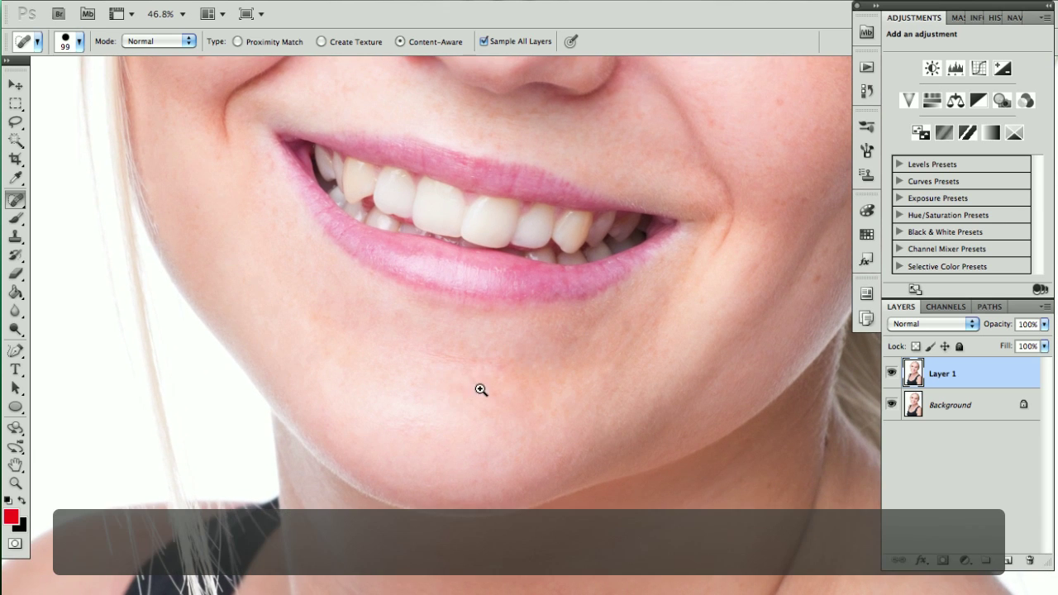
mouse_move(454, 376)
left_mouse_down()
mouse_move(437, 373)
mouse_move(467, 373)
left_mouse_up()
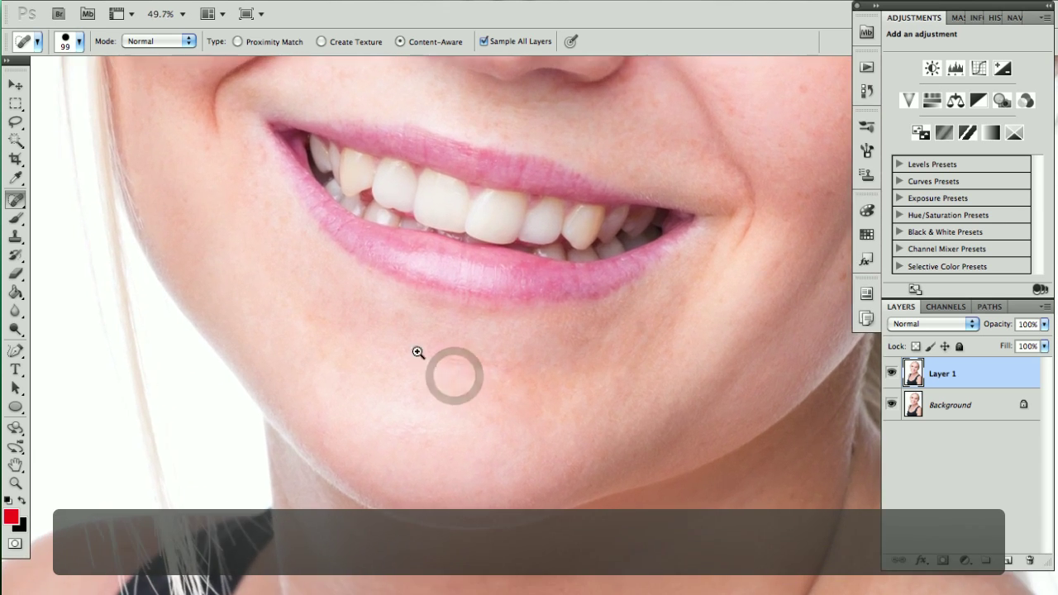
left_click_drag(468, 197, 368, 360)
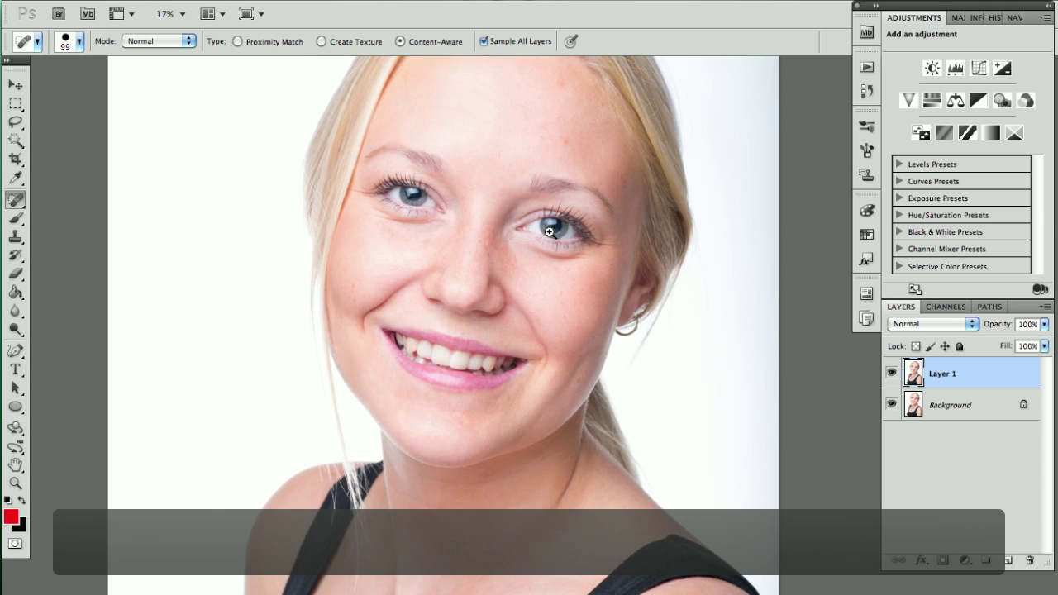
left_click_drag(559, 232, 615, 248)
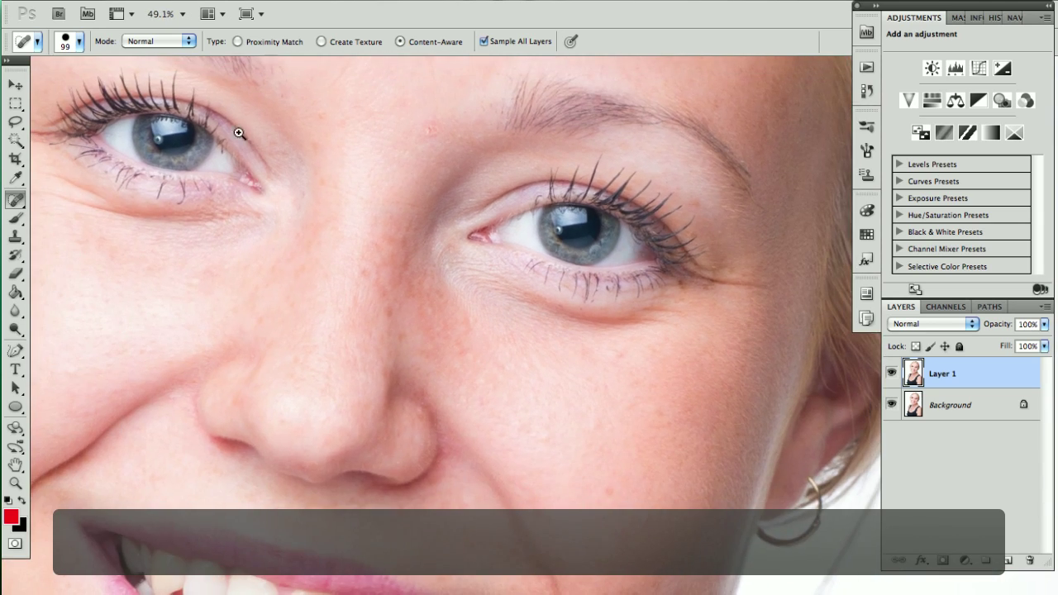
left_click_drag(159, 142, 200, 179)
left_click_drag(402, 534, 456, 330)
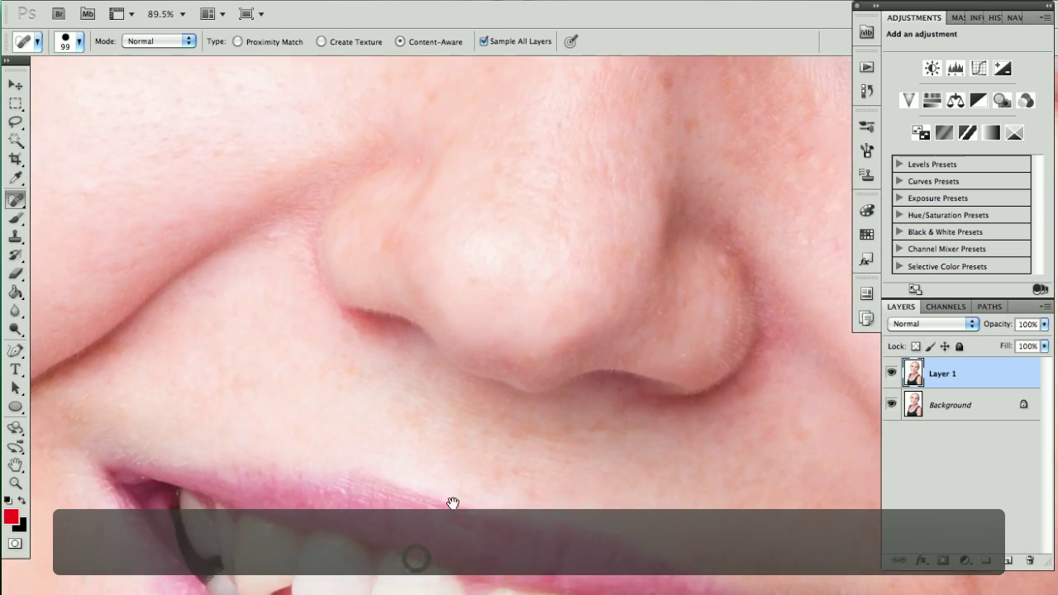
left_click_drag(449, 501, 468, 199)
left_click_drag(479, 394, 426, 394)
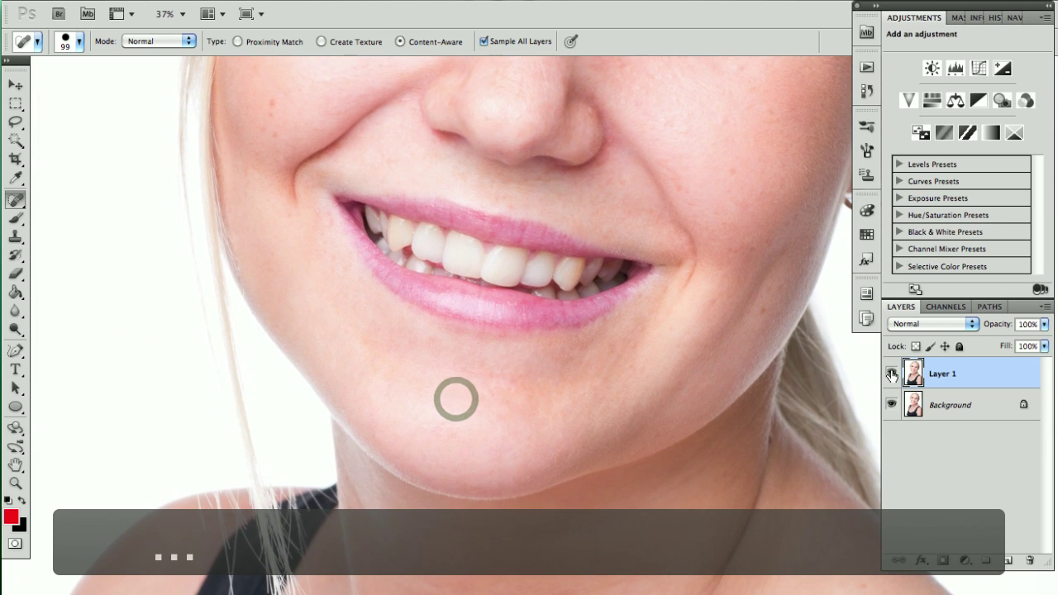
left_click(891, 375)
left_click(891, 374)
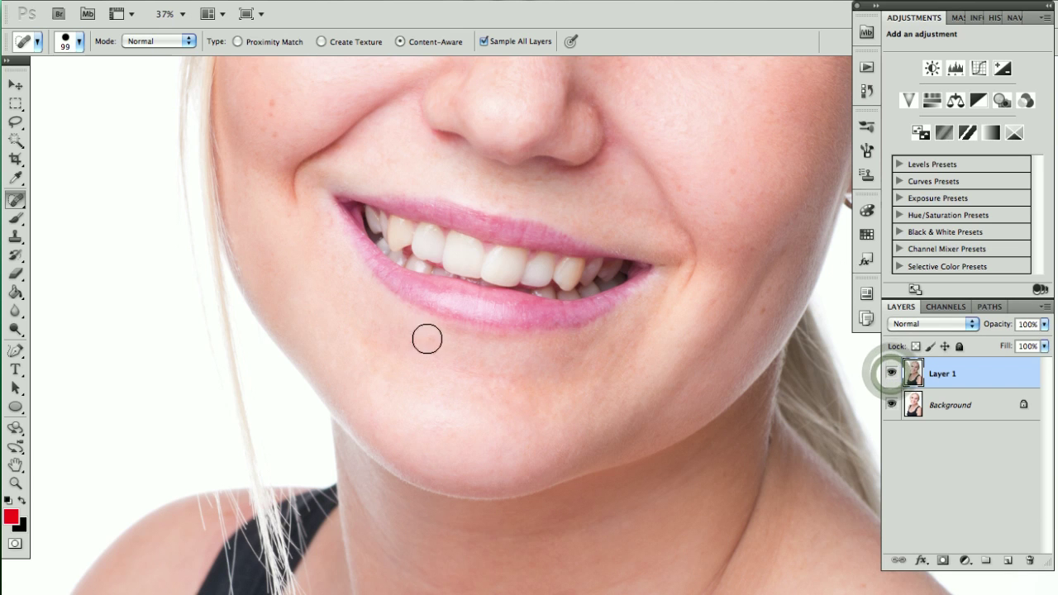
- Spot-heal the scattered small spots on the cheek beside the earring, down toward the jaw
left_click_drag(440, 356, 425, 359)
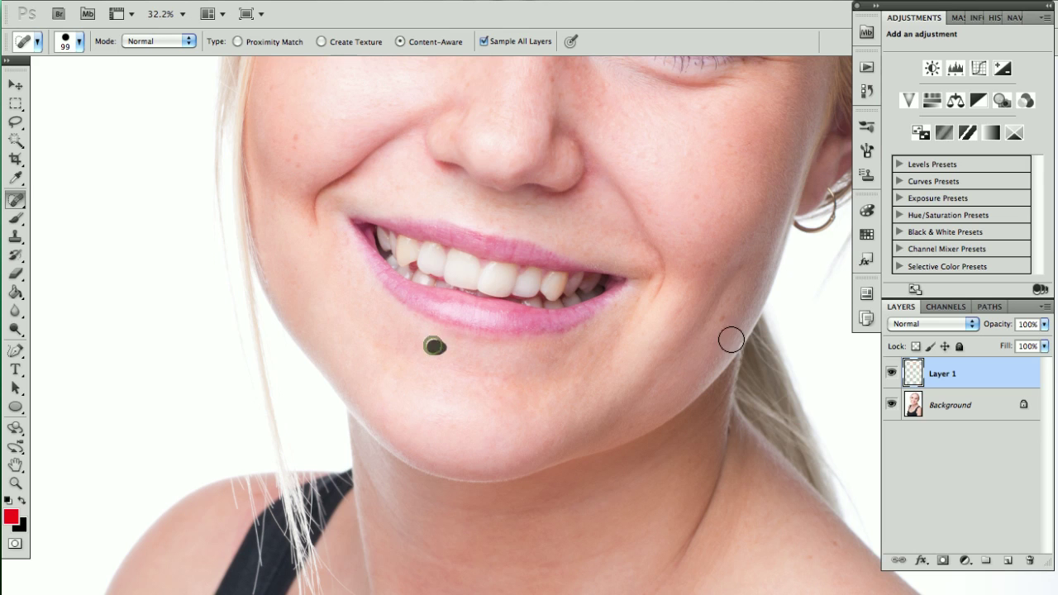
left_click(697, 192)
left_click(657, 209)
left_click(646, 190)
left_click(700, 224)
left_click(729, 208)
left_click(700, 267)
left_click(722, 266)
- Spot-heal the dark moles on the cheek beside the loose hair strands and the marks on the nose tip
left_click(294, 136)
left_click(293, 161)
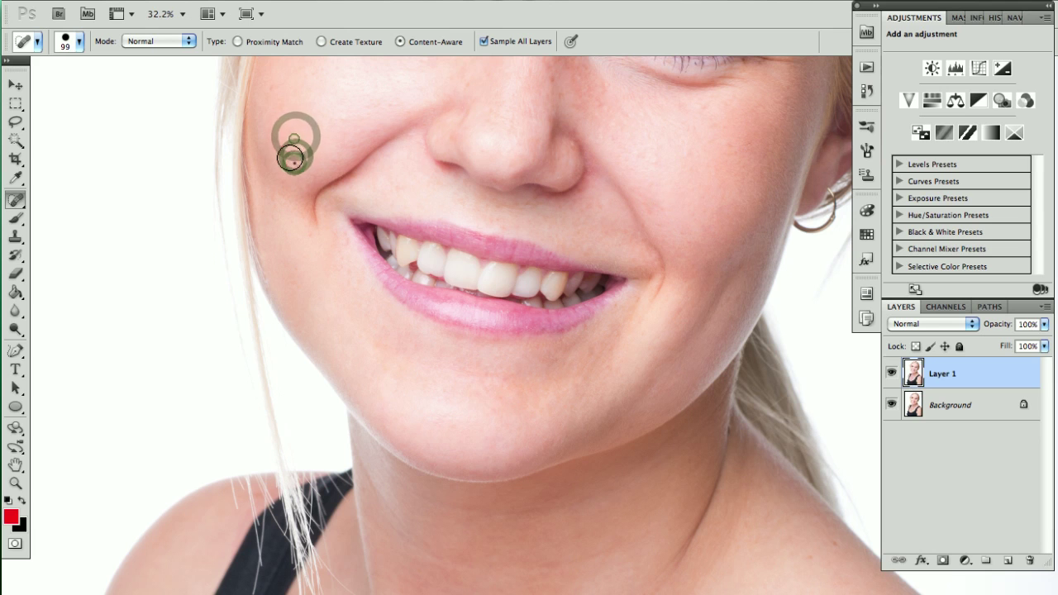
left_click(481, 151)
left_click(508, 150)
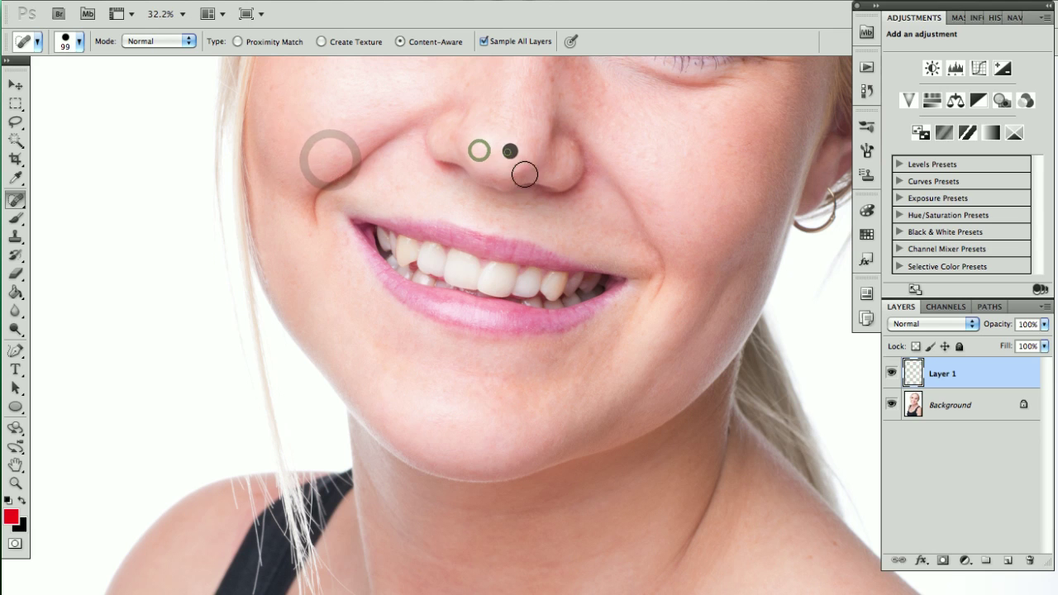
- Hide Layer 1 to compare the retouched face with the original
left_click(890, 372)
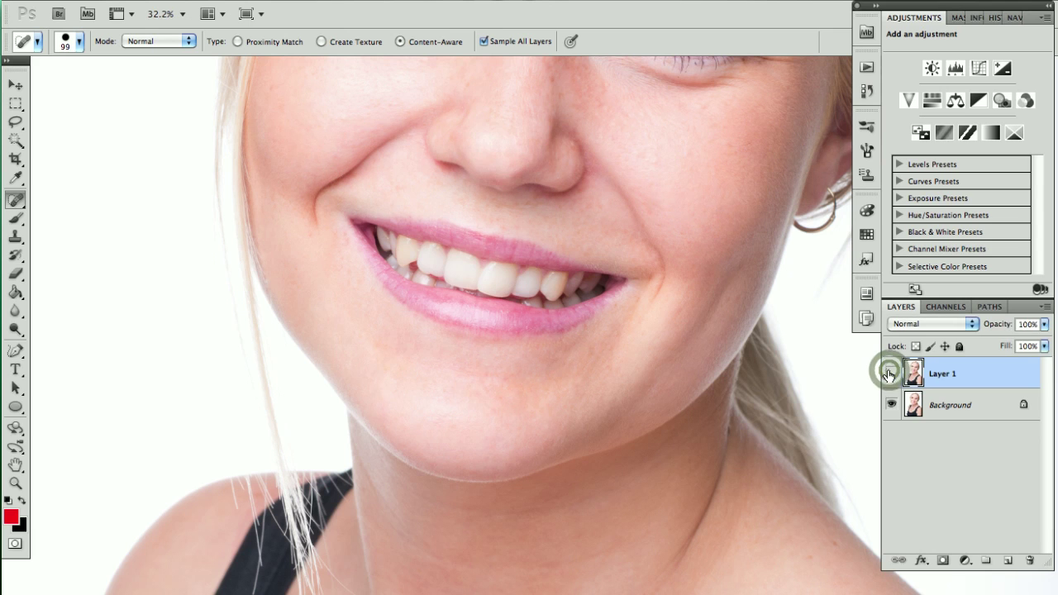